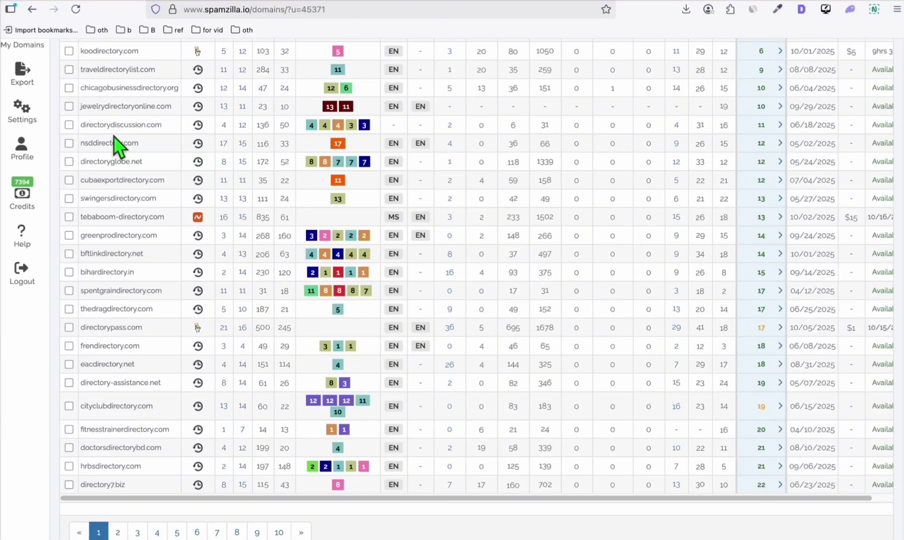
Step: Scroll through Spamzilla's 3,656 'directory' expired domain results
scroll(122, 146, "up", 3)
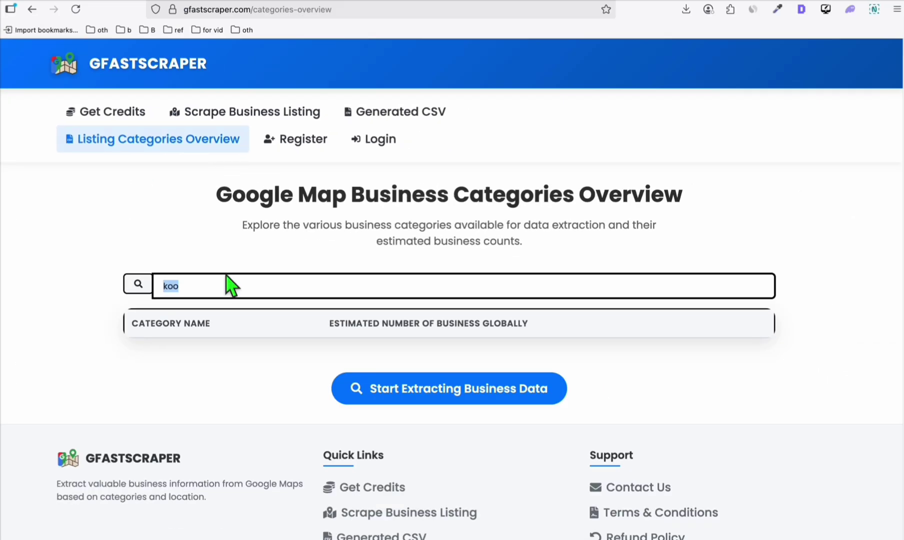
Step: Search GFastScraper categories for 'travel', then 'jewe' to compare business counts
type("travel")
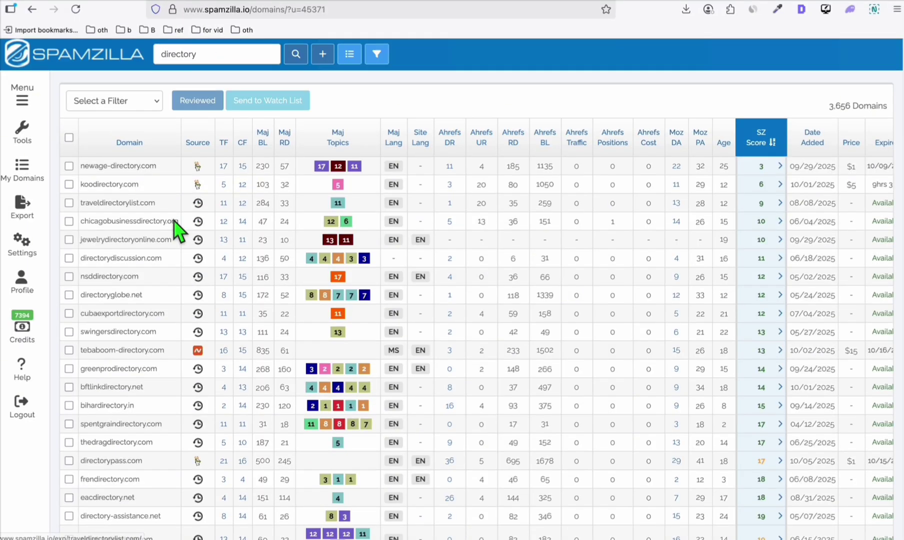
scroll(176, 226, "down", 1)
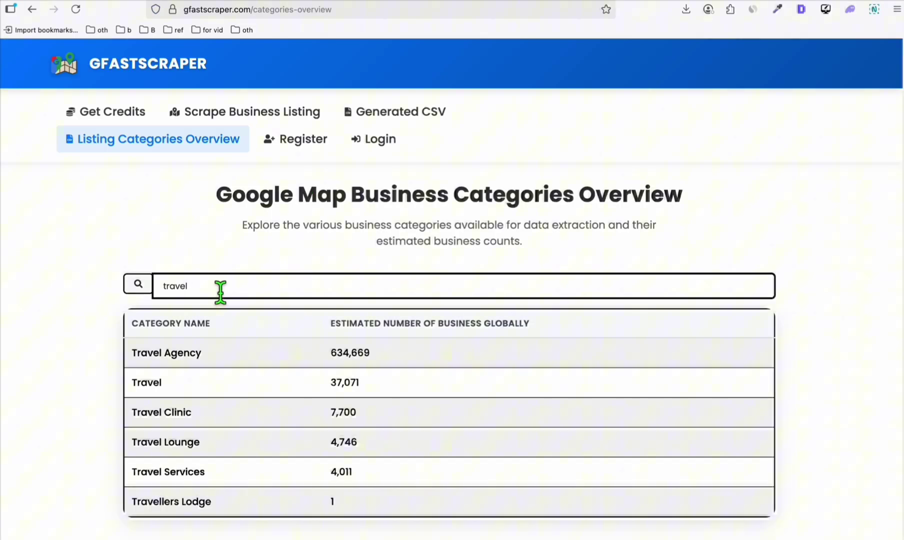
left_click_drag(218, 288, 142, 299)
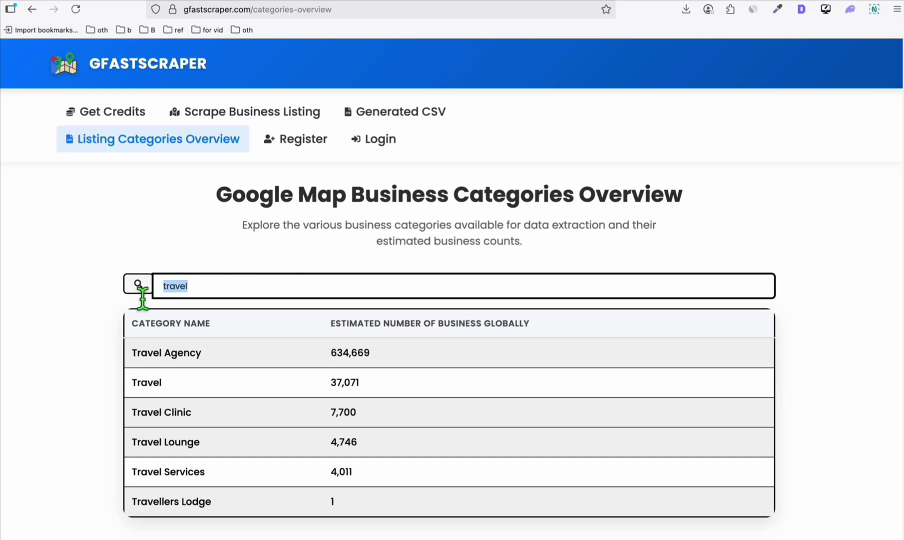
type("jewe")
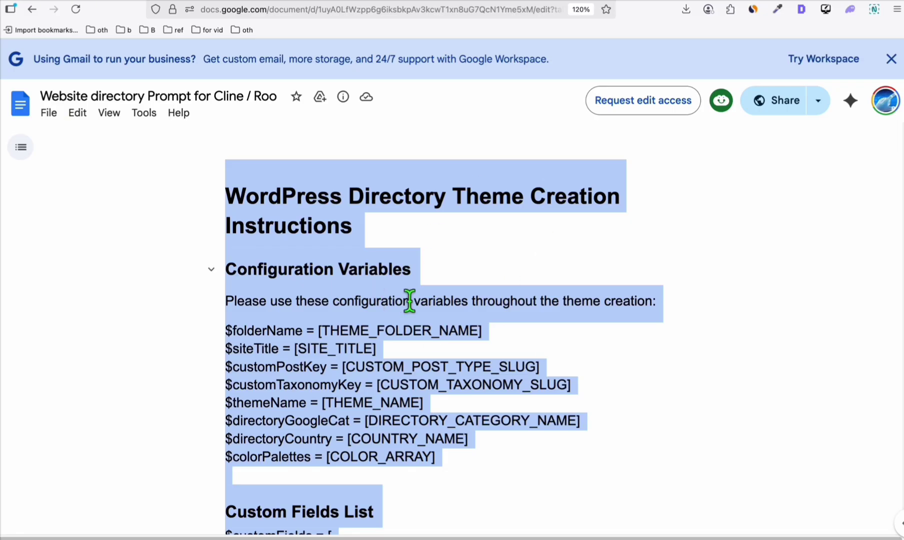
Step: Scroll through the prompt document's Configuration Variables section in Google Docs
scroll(407, 298, "down", 3)
scroll(405, 300, "down", 15)
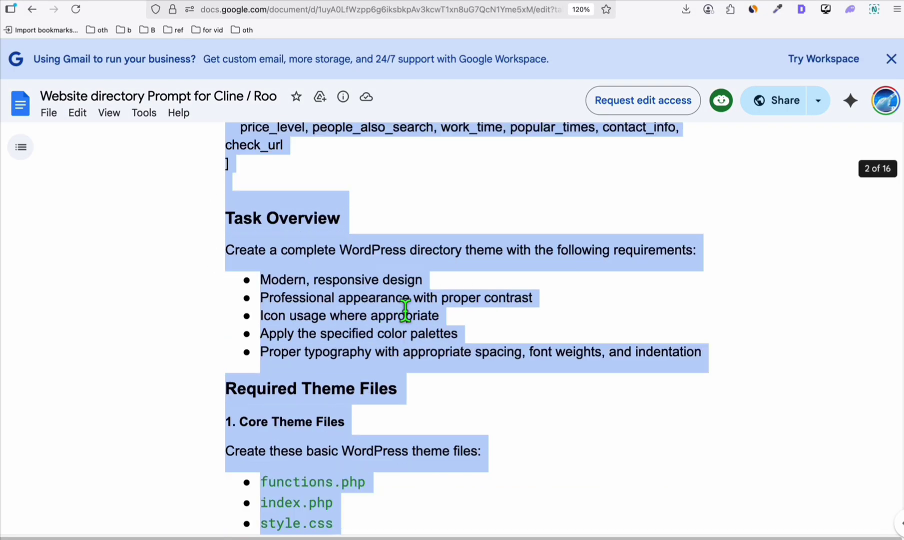
scroll(404, 313, "up", 15)
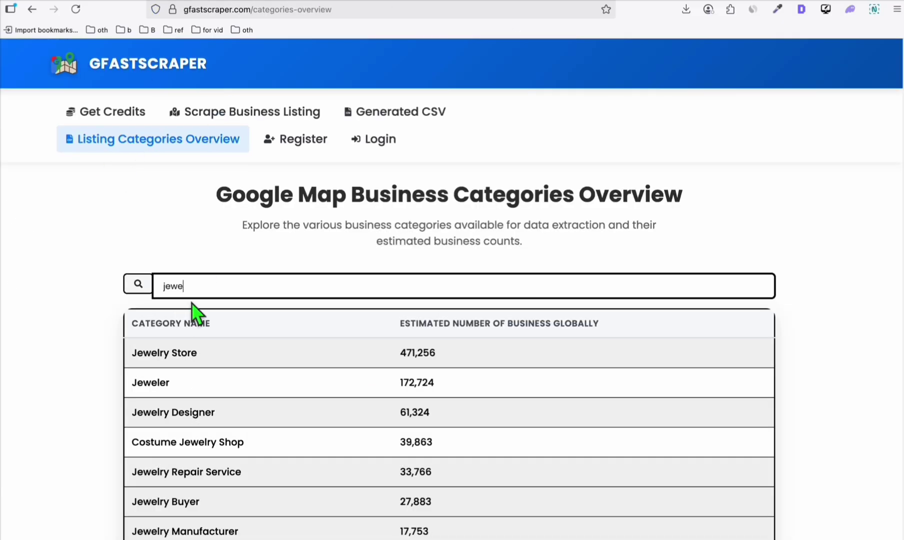
Step: Search GFastScraper categories for 'green', then 'eco', and check the counts
left_click_drag(189, 287, 137, 283)
type("green")
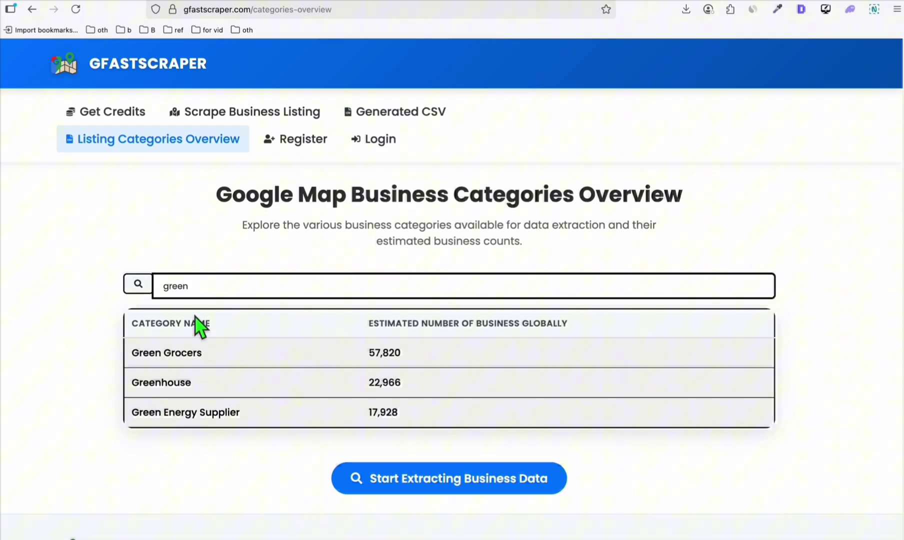
key("BackSpace")
key("BackSpace")
key("BackSpace")
key("BackSpace")
key("BackSpace")
type("eco")
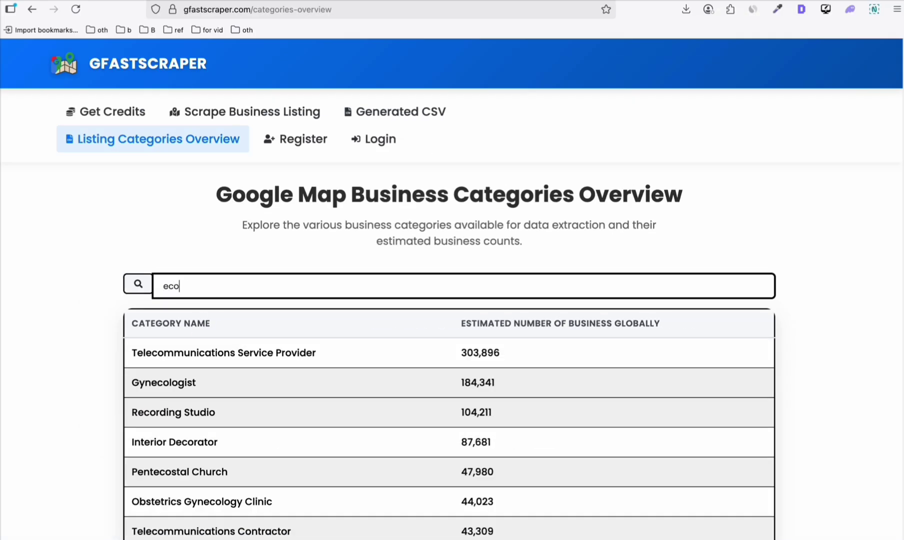
scroll(200, 327, "down", 4)
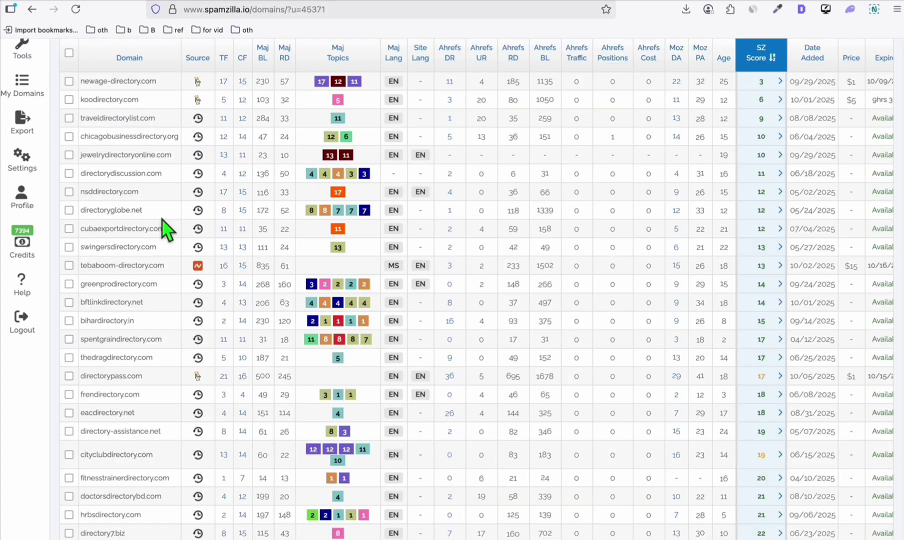
scroll(165, 228, "down", 3)
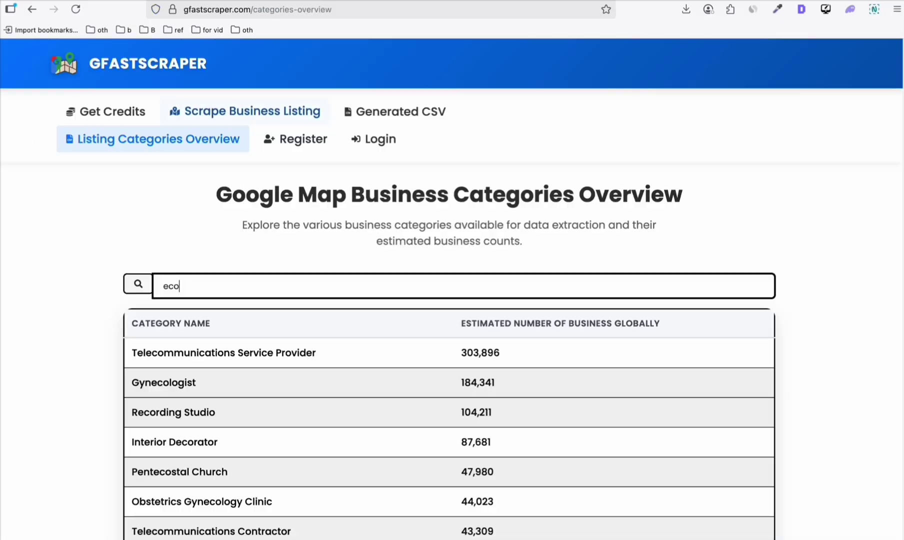
Step: Search 'club', 'fitness' and 'traine' in turn, and select the fitnesstrainerdirectory.com domain
left_click_drag(187, 284, 125, 289)
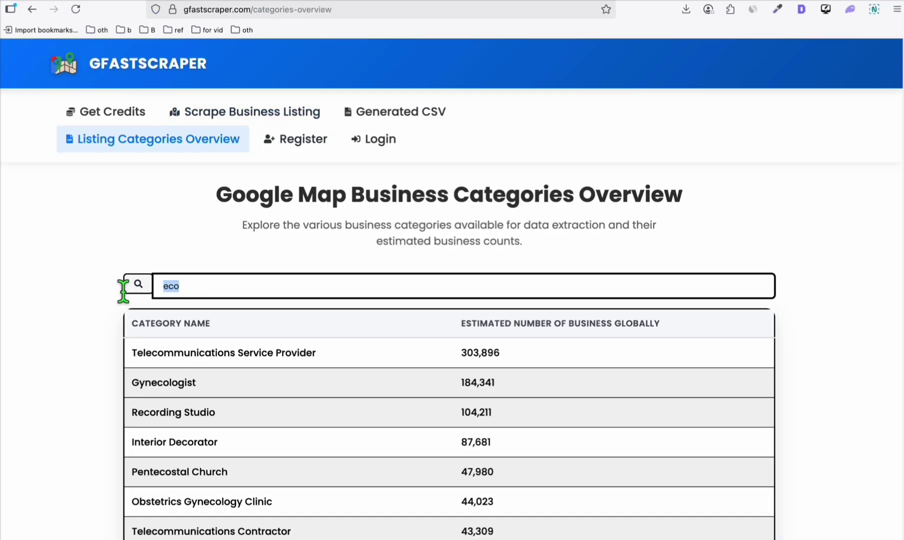
type("club")
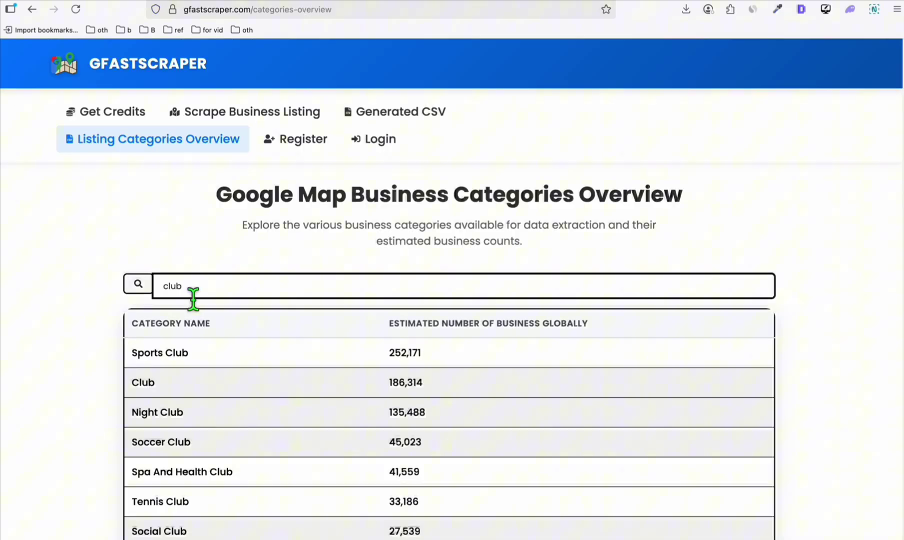
left_click_drag(194, 297, 124, 289)
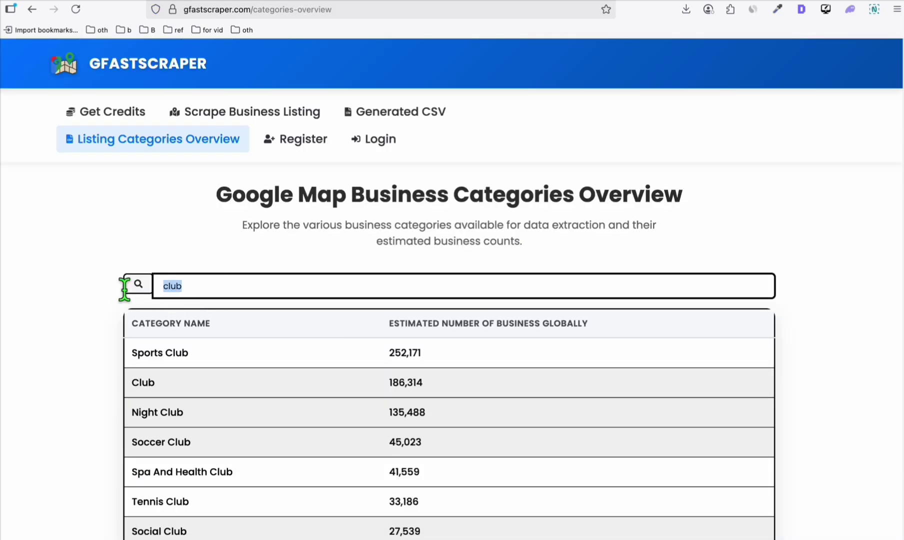
type("fitness")
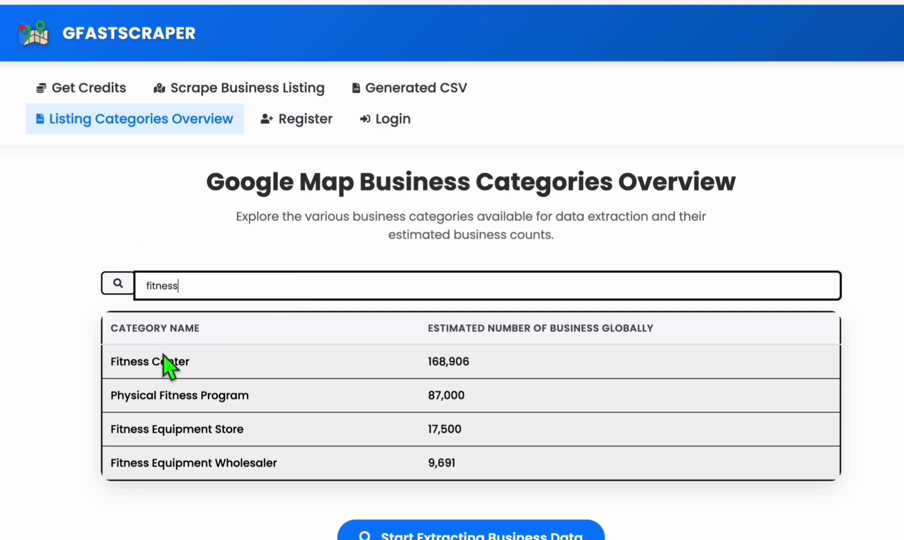
left_click_drag(202, 284, 125, 279)
type("traine")
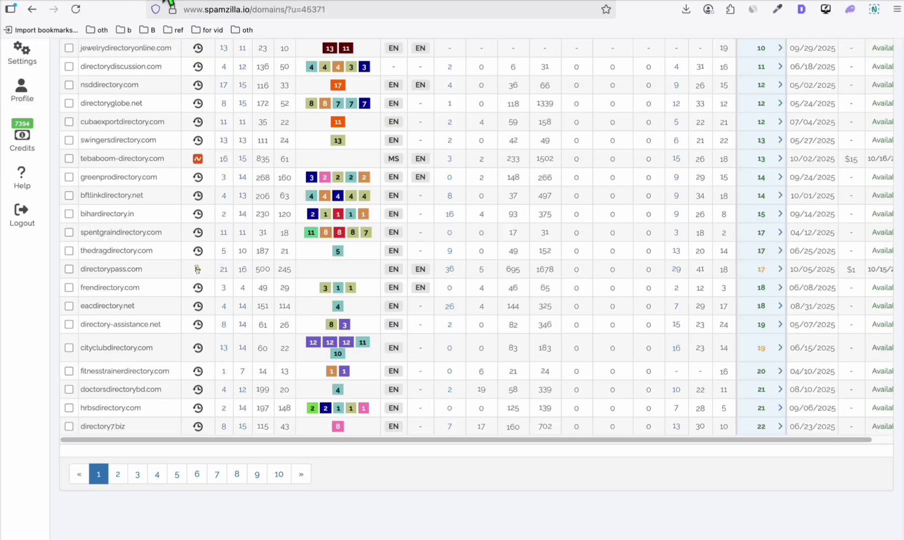
left_click_drag(171, 372, 82, 371)
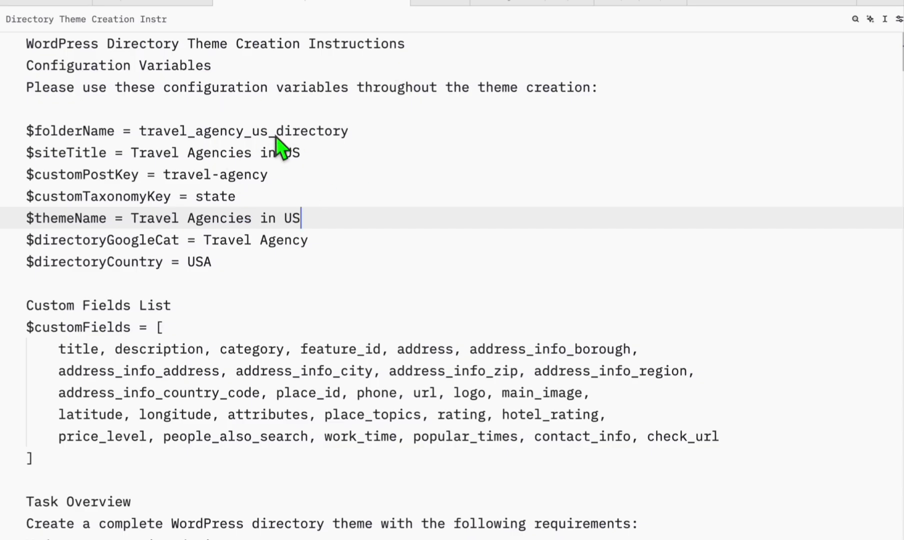
Step: Highlight the folder name and 'Travel Agencies in US' site title values in the Zed prompt
left_click(30, 132)
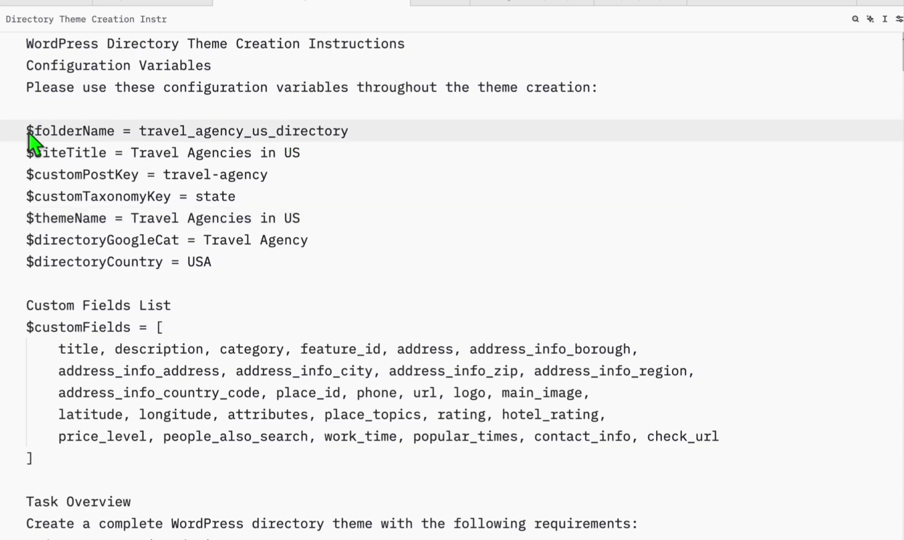
left_click_drag(28, 133, 367, 127)
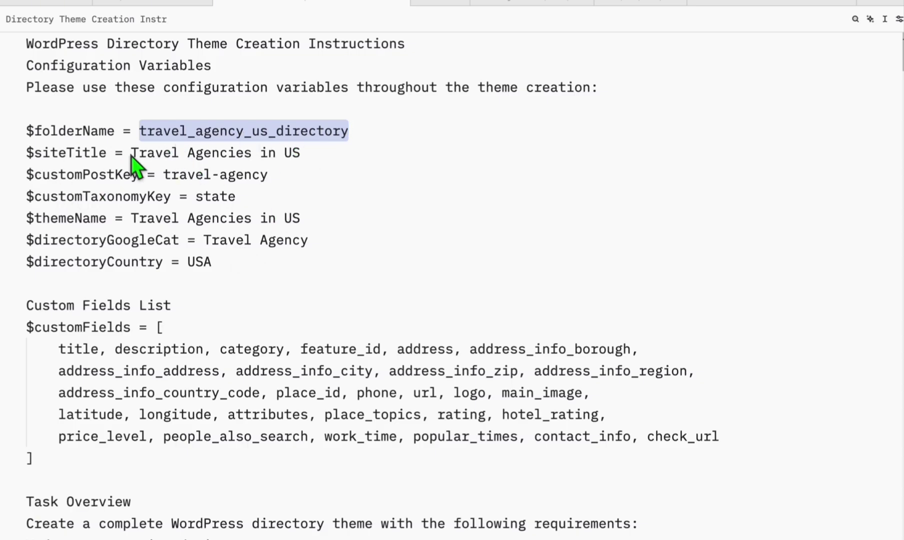
left_click_drag(131, 153, 253, 153)
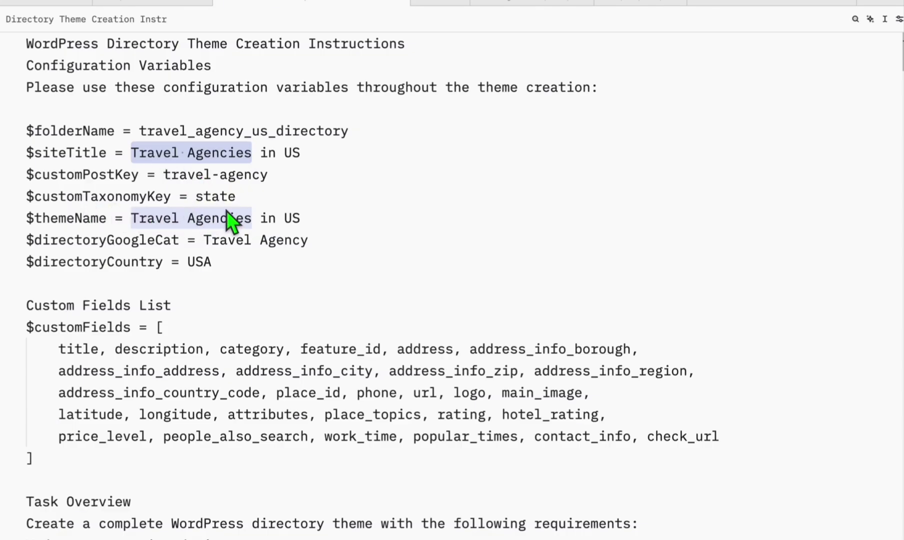
left_click(140, 218)
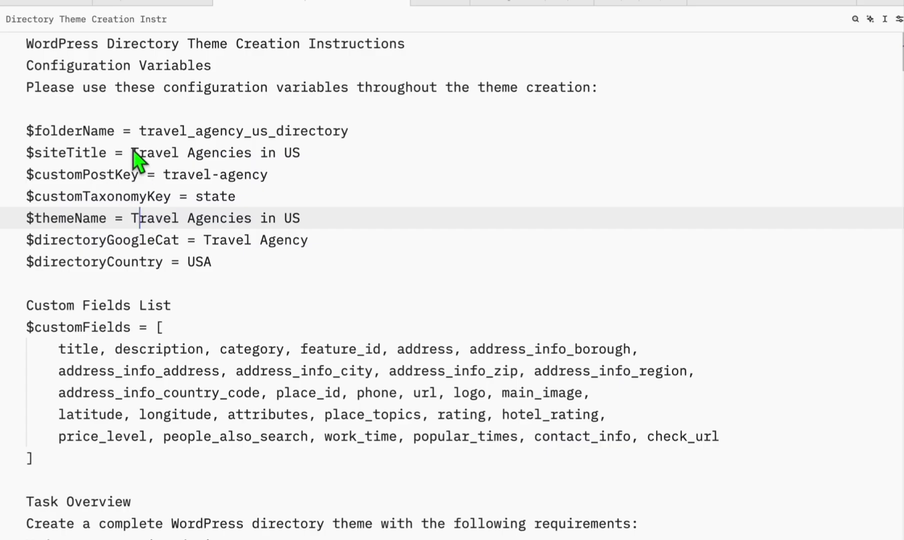
Step: Highlight the Travel Agency category and USA country values, then select traveldirectorylist.com
left_click_drag(179, 240, 130, 240)
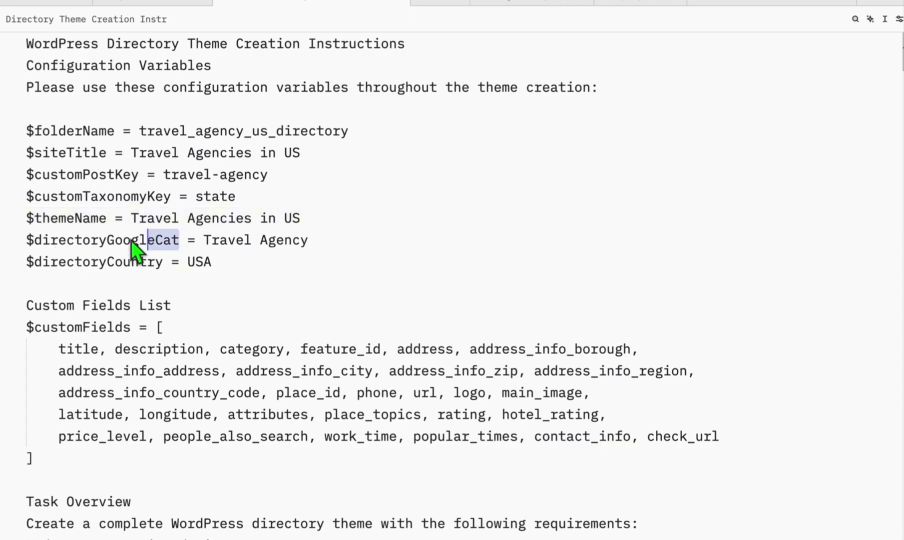
left_click_drag(205, 241, 319, 245)
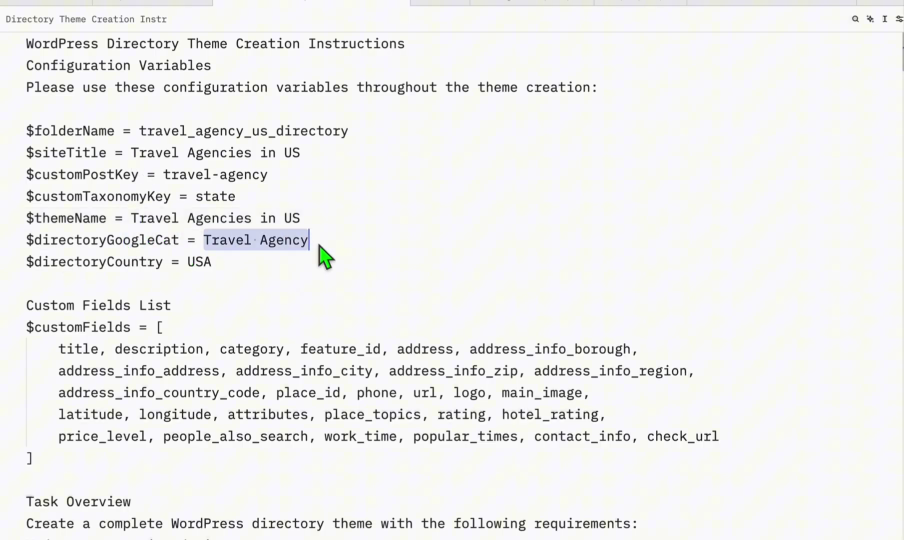
left_click(233, 259)
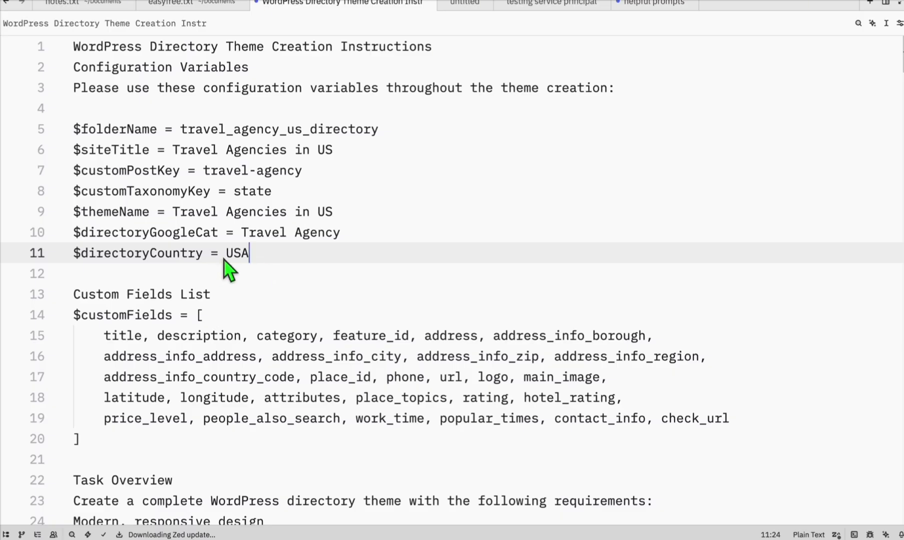
left_click_drag(186, 262, 223, 266)
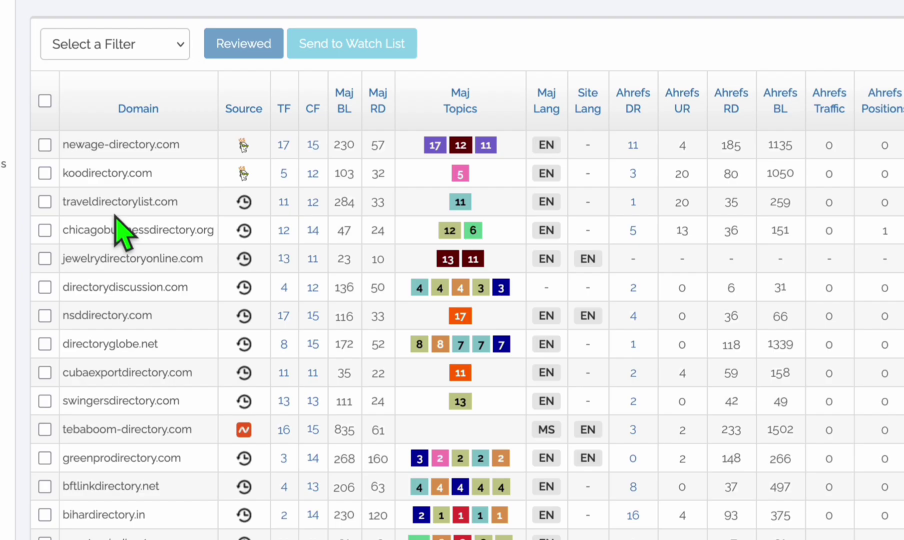
left_click_drag(63, 202, 183, 211)
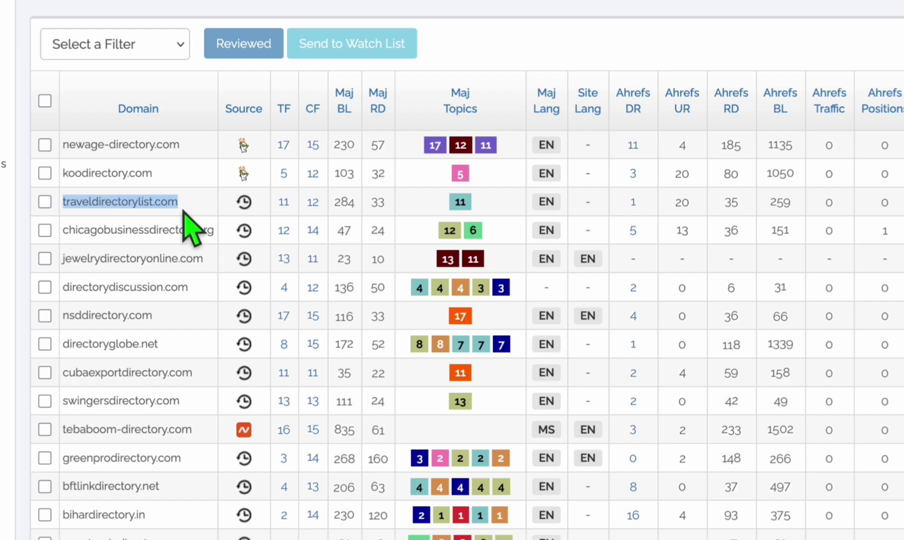
Step: Check traveldirectorylist.com availability at a registrar from Spamzilla
left_click(244, 205)
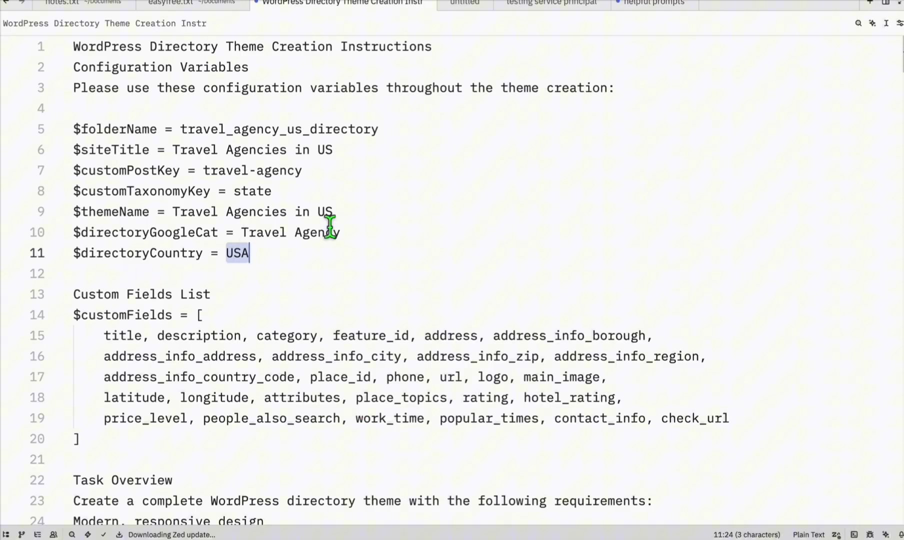
left_click(342, 253)
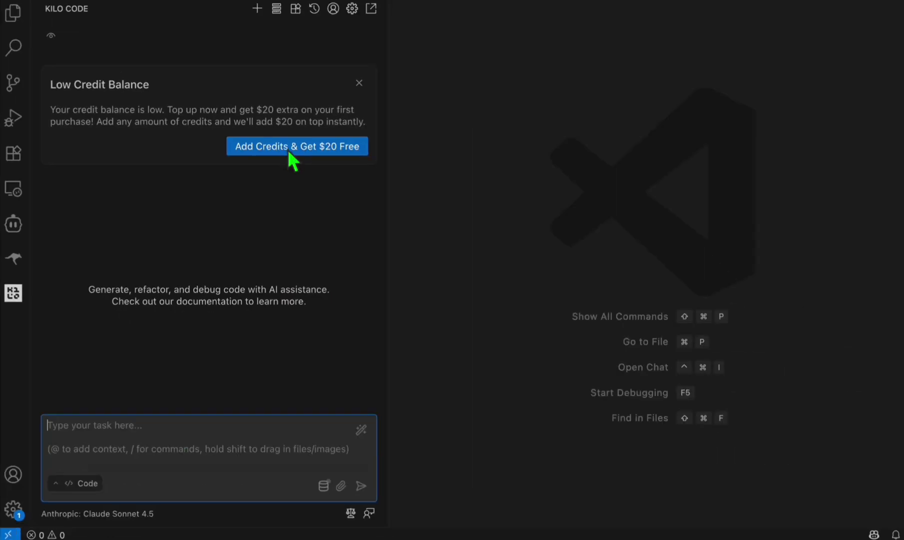
left_click(352, 10)
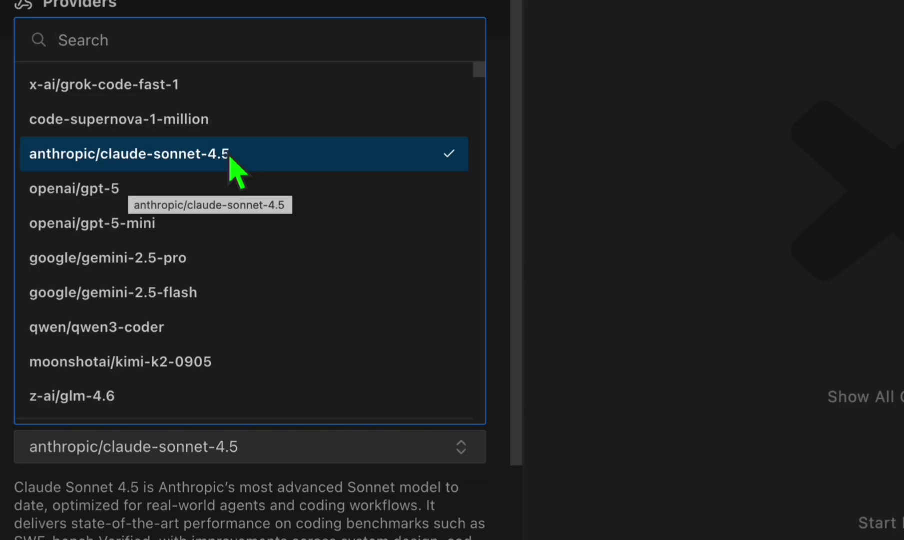
left_click(233, 159)
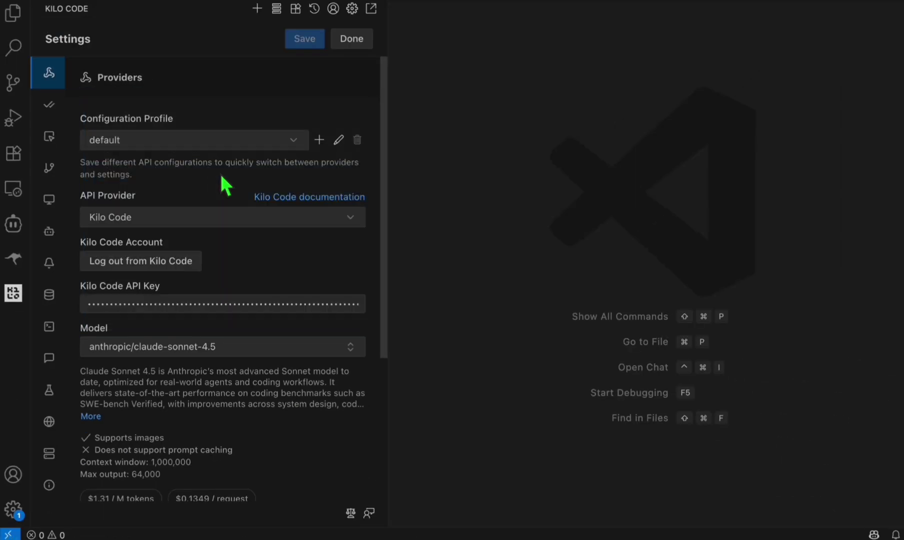
left_click(313, 43)
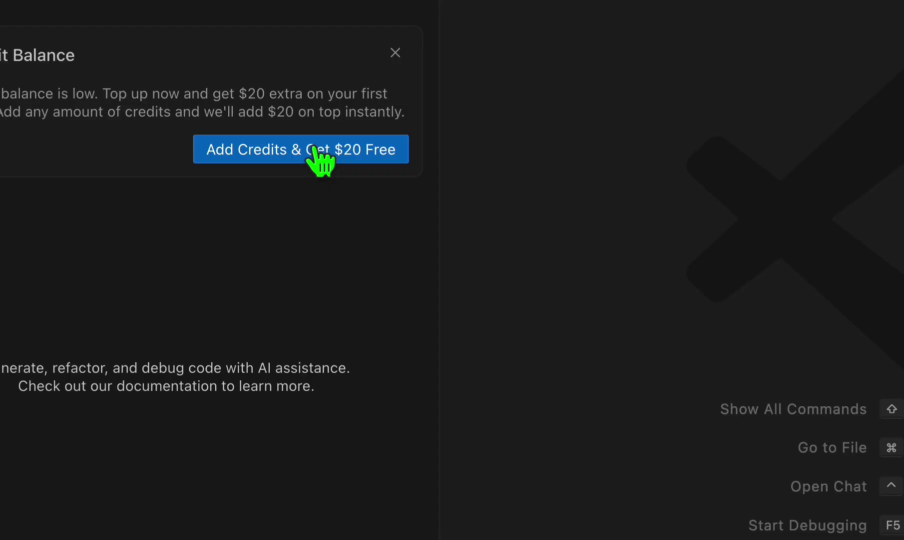
Step: Start adding Kilo Code credits, then select the whole theme instructions document in Zed
left_click(256, 152)
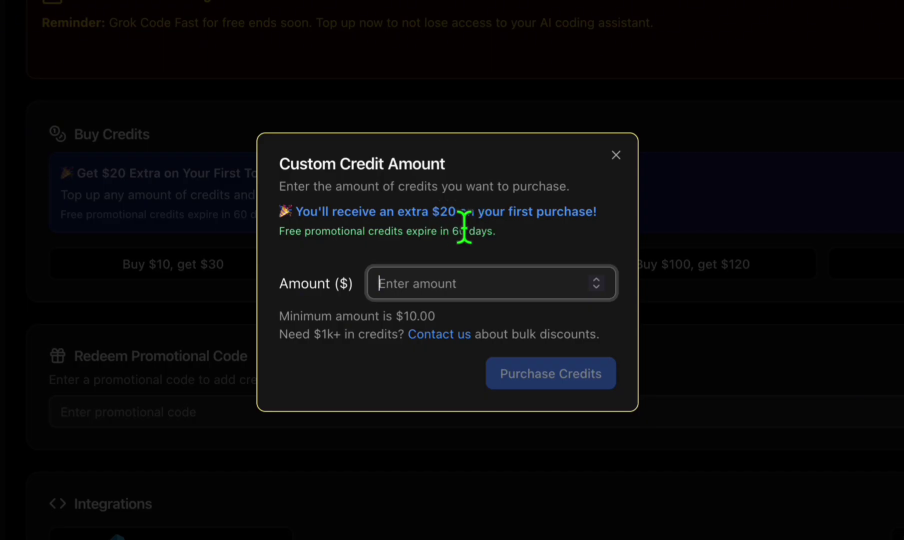
left_click(335, 195)
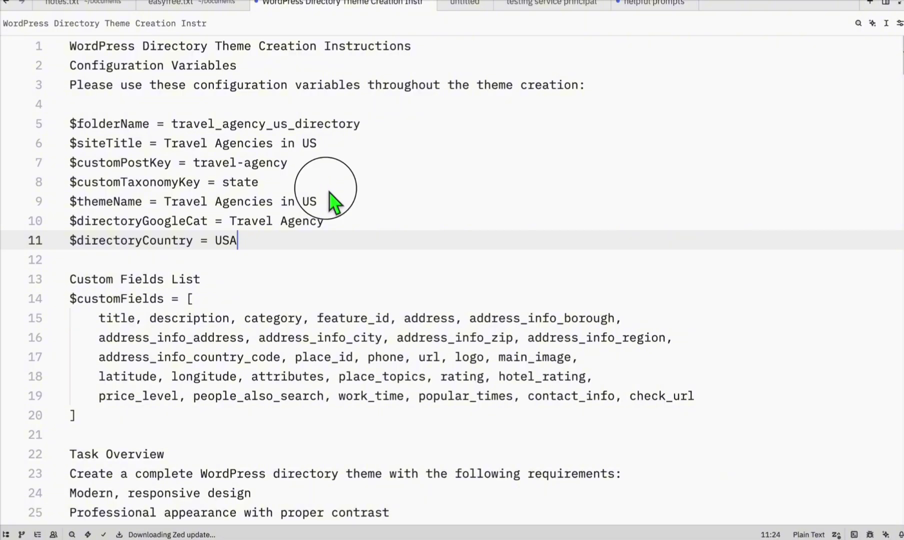
key("ctrl+a")
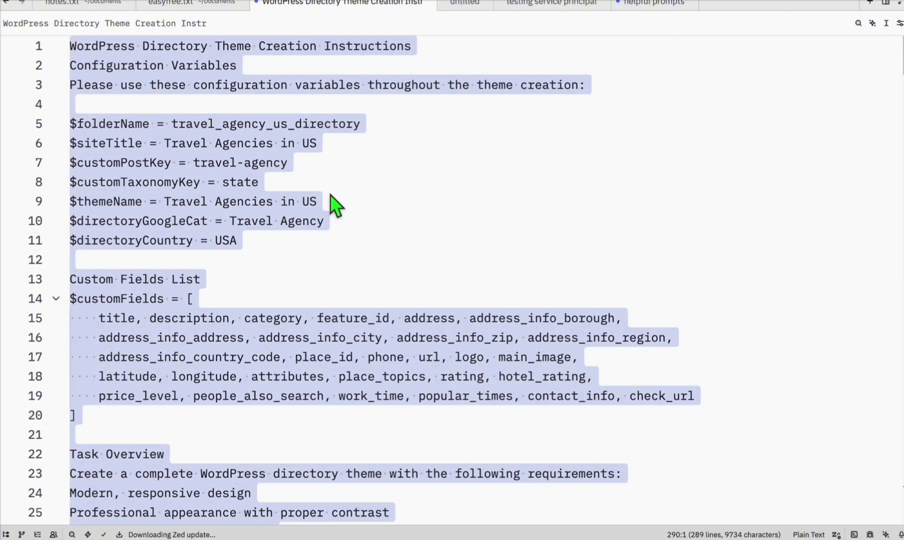
Step: Paste the copied theme instructions into Kilo Code's task box, trim trailing blank lines, and send
key("super+c")
key("super+Tab")
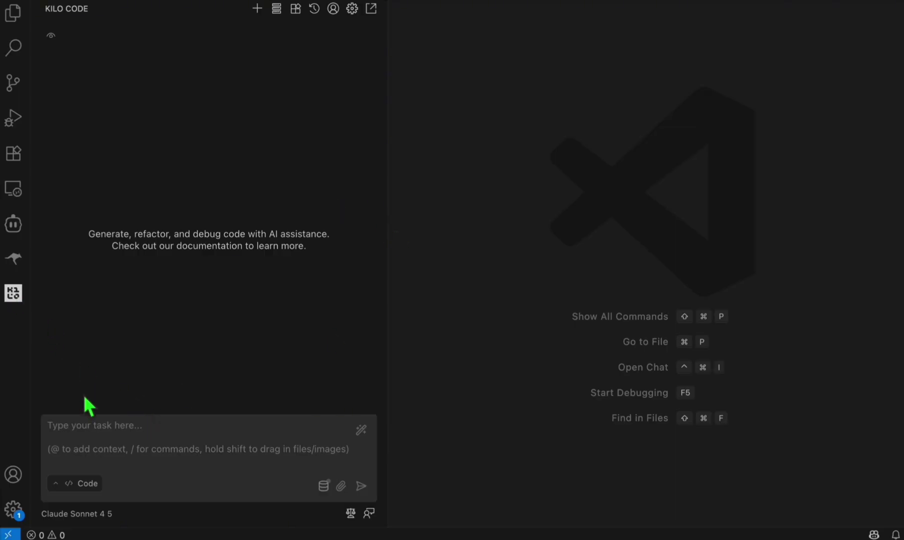
left_click(89, 450)
key("super+v")
key("BackSpace")
key("BackSpace")
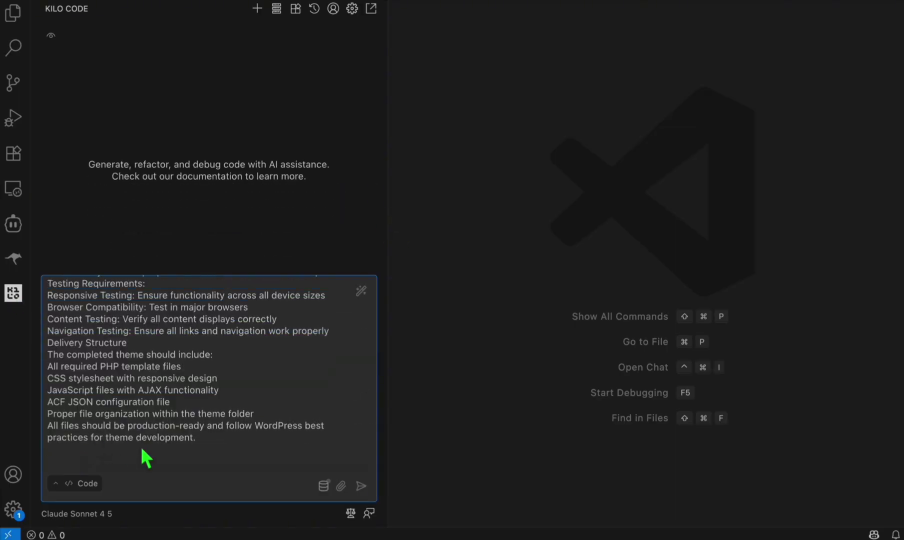
left_click(361, 485)
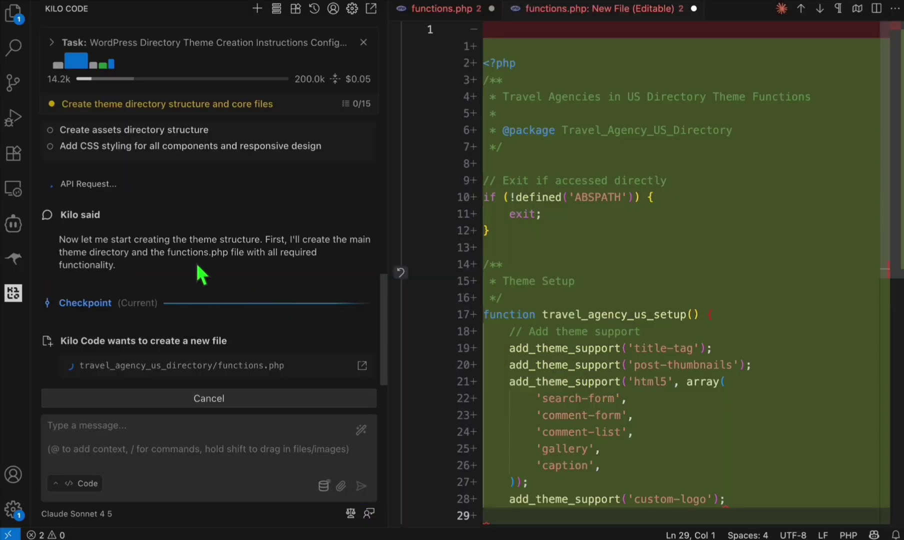
scroll(188, 257, "up", 3)
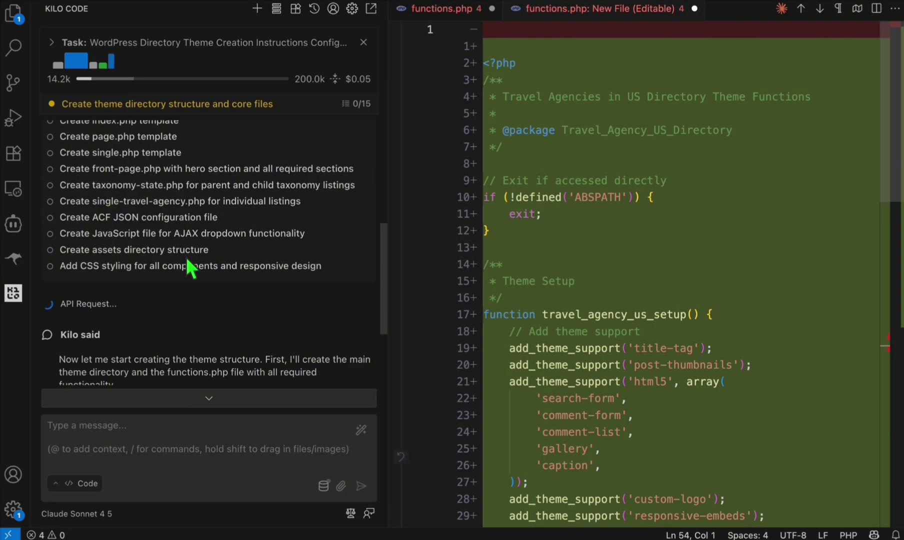
scroll(187, 258, "up", 3)
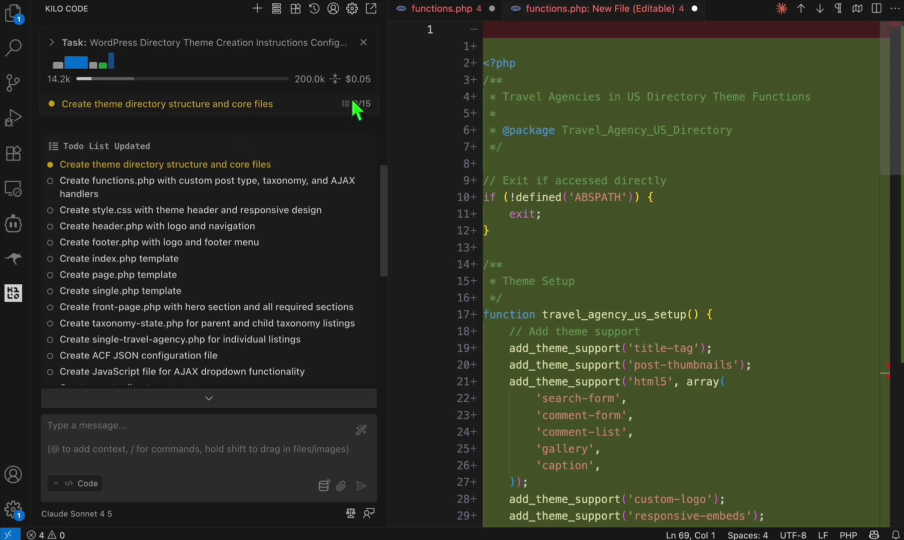
scroll(155, 200, "down", 5)
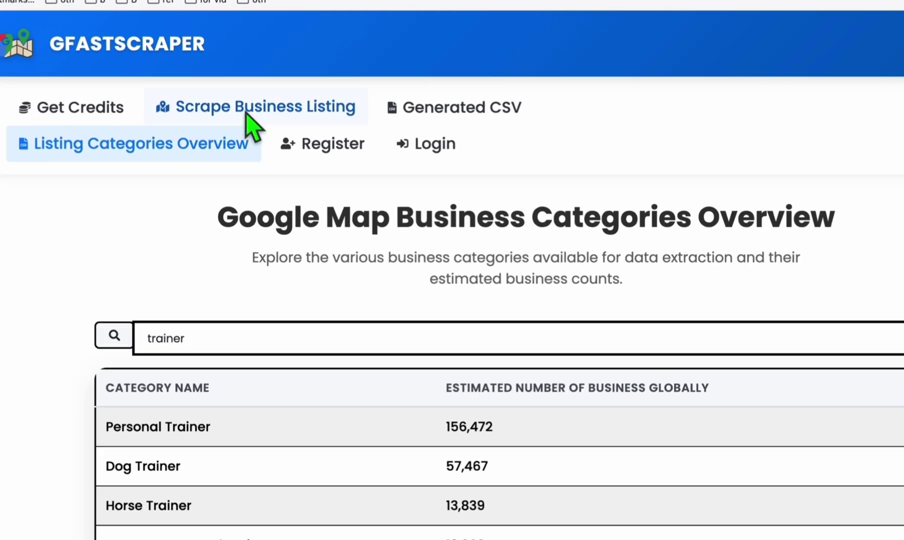
Step: Choose Travel Agency as the category and United States as the country
left_click(247, 112)
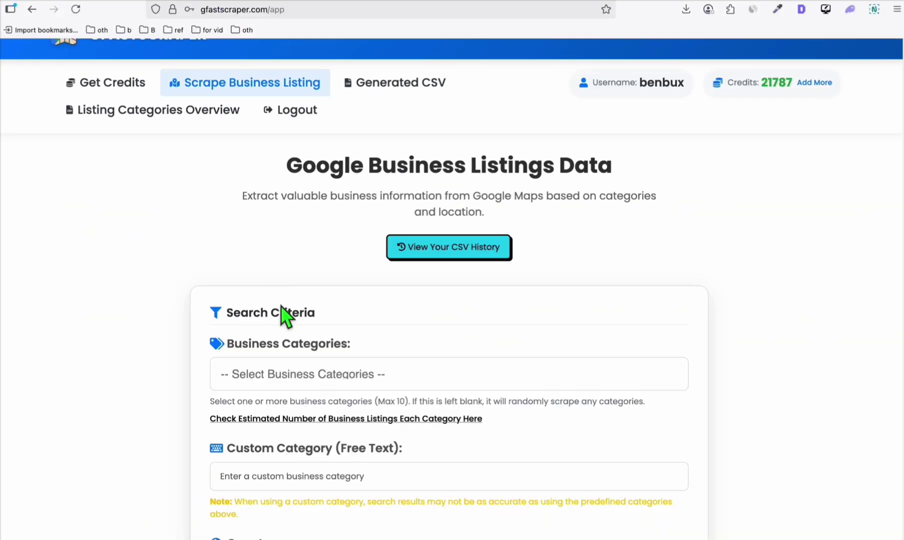
scroll(285, 310, "down", 3)
left_click(316, 300)
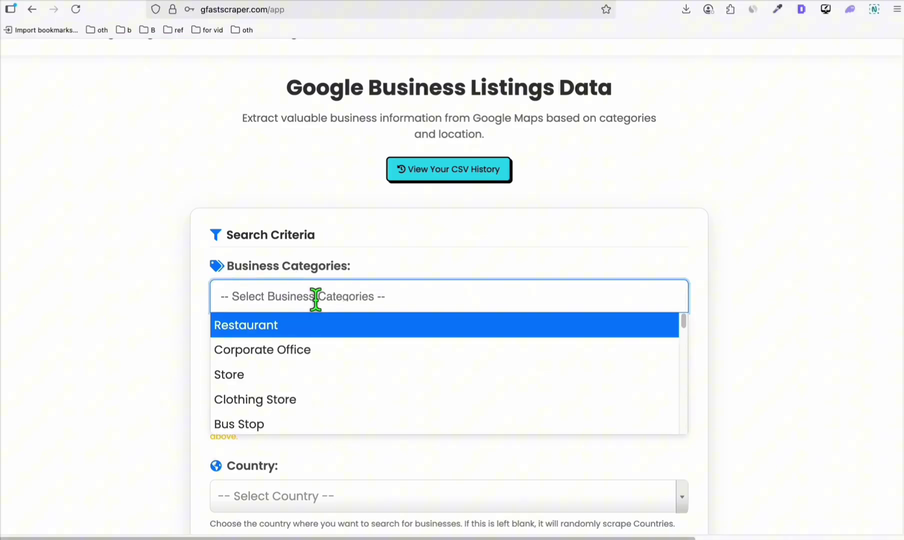
type("travel")
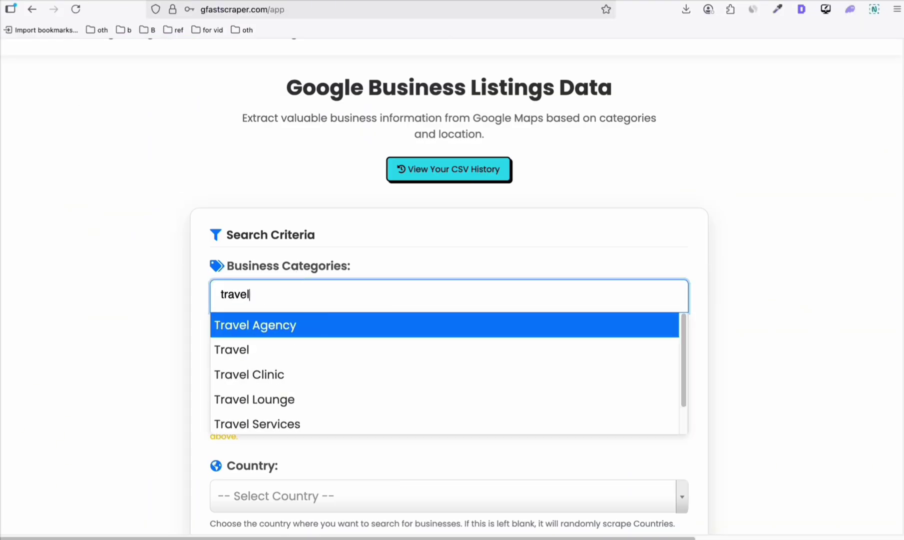
left_click(280, 325)
scroll(280, 306, "down", 3)
left_click(313, 313)
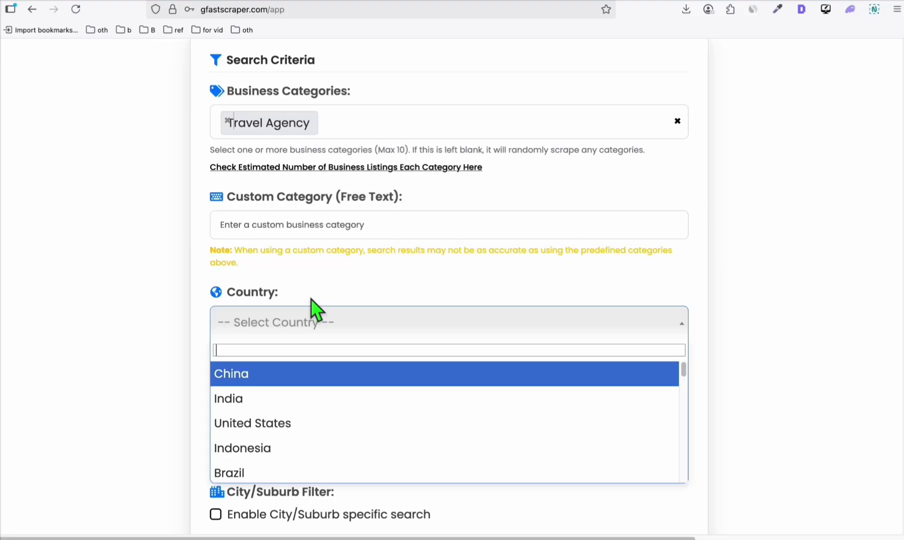
type("uni")
key("Return")
Step: Set Number of Results to 50 and start the scrape with Get Business Data
scroll(277, 379, "down", 3)
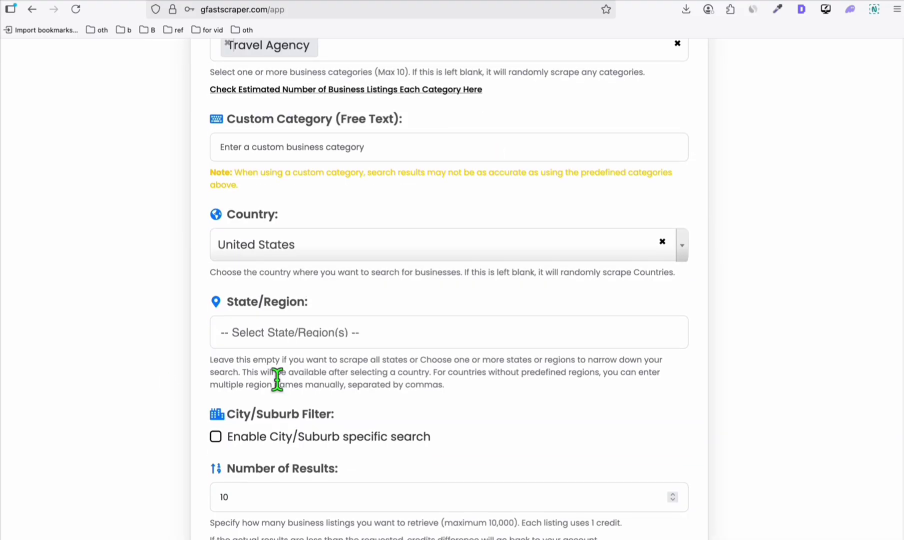
scroll(337, 347, "down", 3)
double_click(205, 418)
type("50")
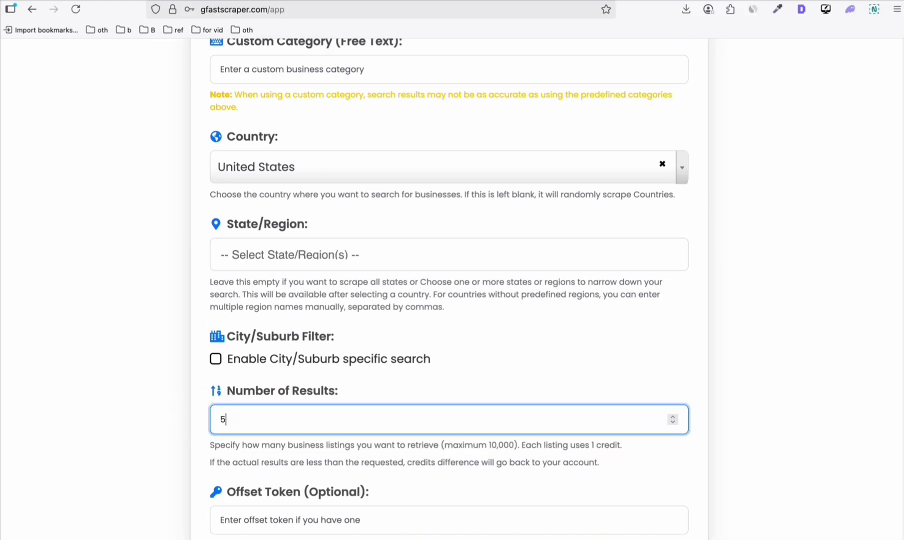
left_click(140, 309)
scroll(140, 309, "down", 2)
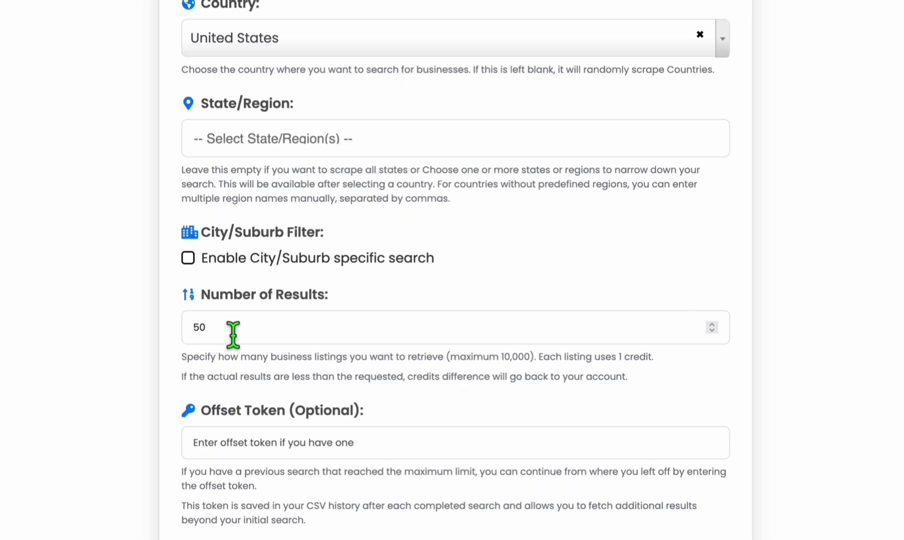
scroll(233, 333, "down", 2)
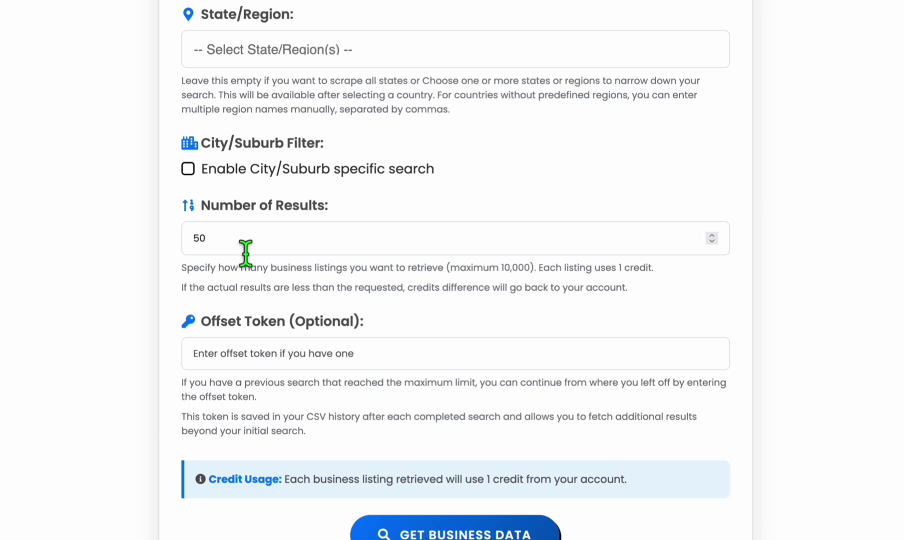
scroll(283, 270, "down", 1)
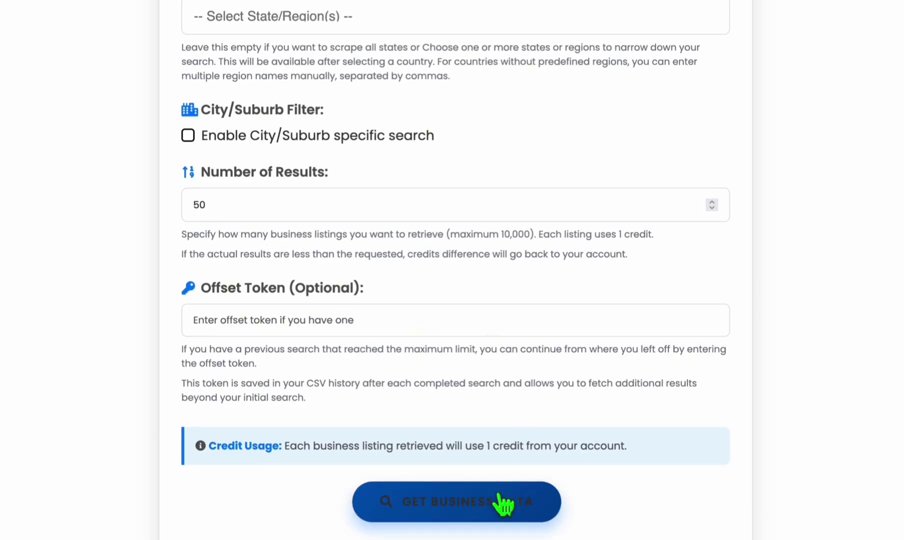
scroll(367, 350, "up", 5)
scroll(365, 347, "down", 2)
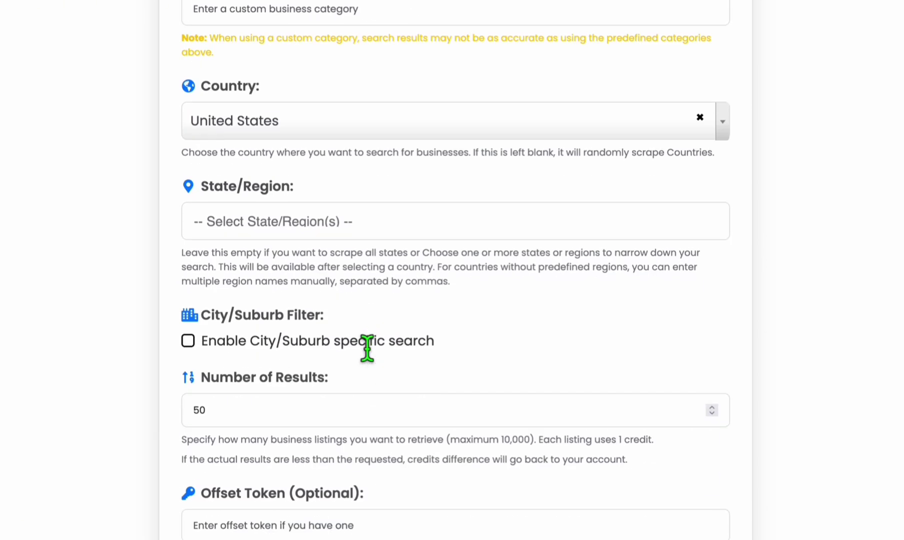
scroll(278, 217, "up", 5)
scroll(389, 260, "down", 10)
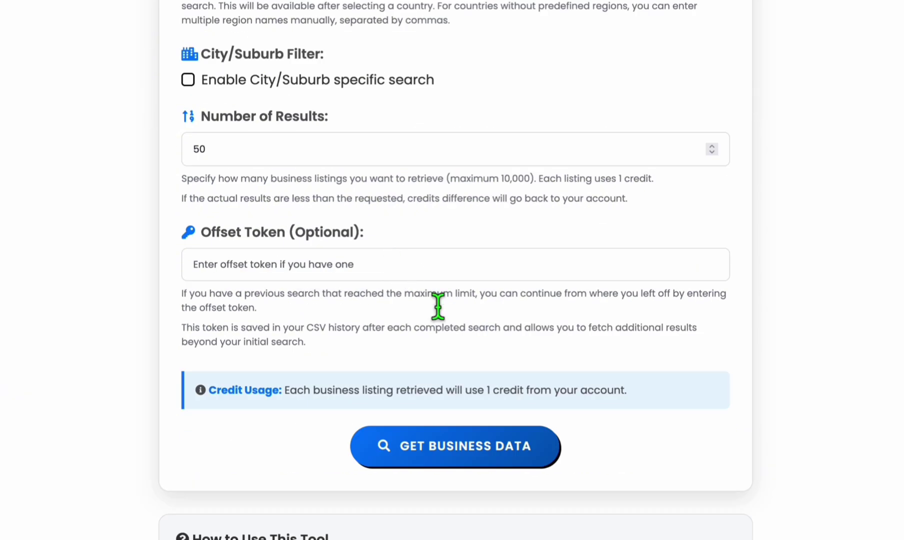
left_click(476, 449)
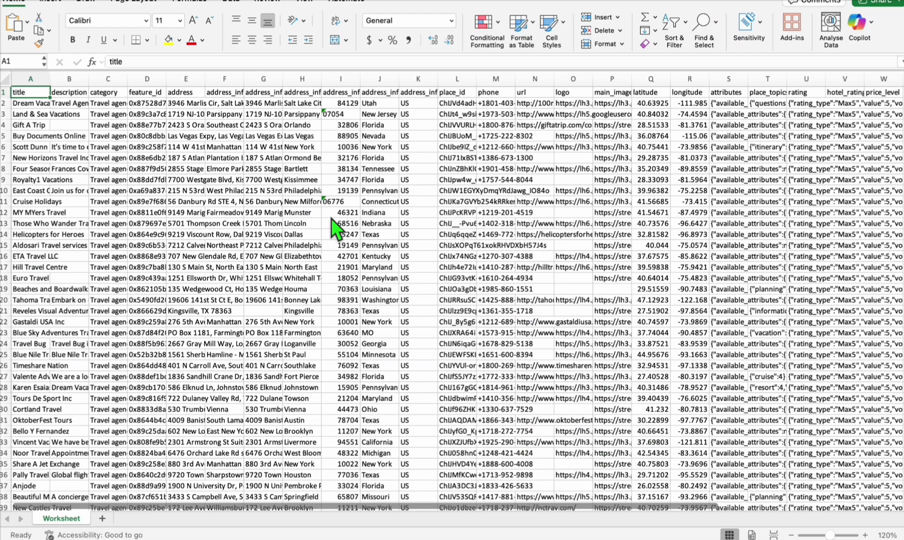
Step: Download the listings file and resize Excel columns A, B, C and J so address_info_region fits
left_click(333, 215)
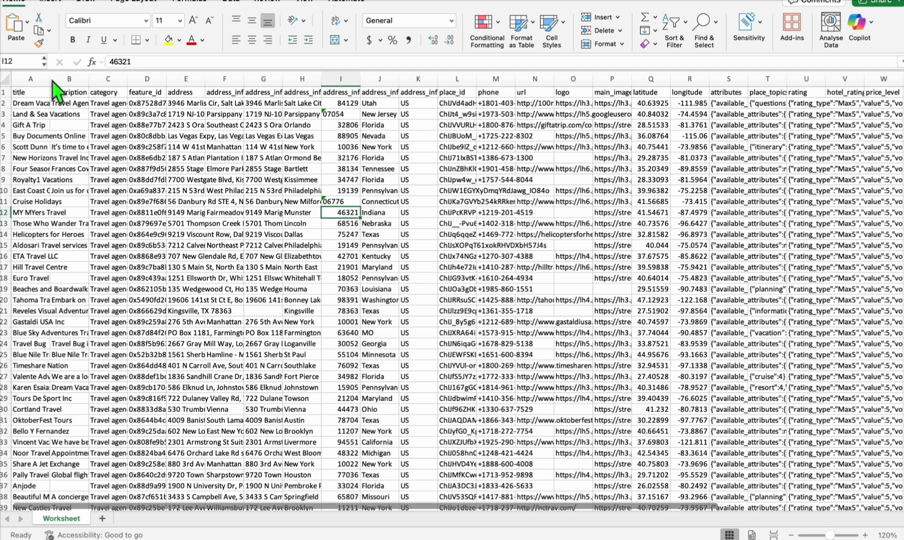
left_click_drag(50, 79, 154, 89)
left_click(46, 135)
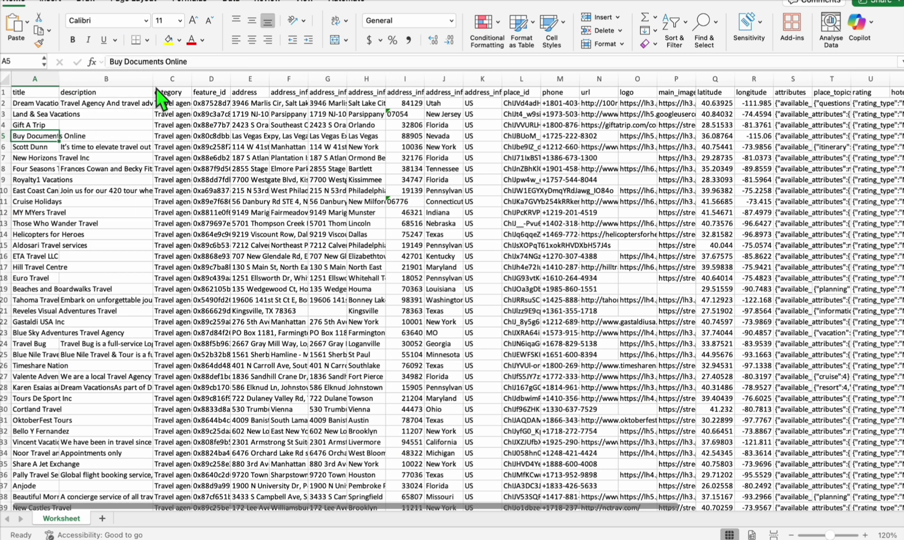
left_click_drag(153, 84, 254, 80)
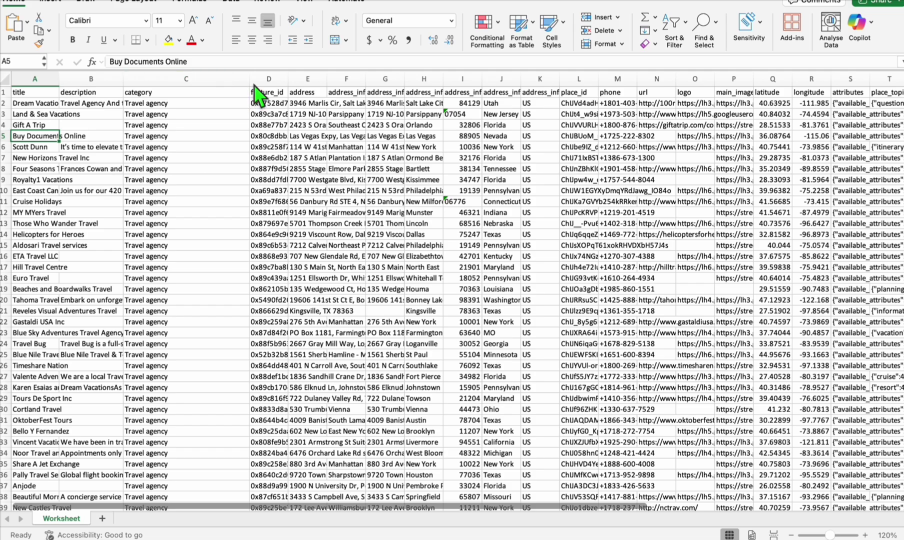
left_click_drag(252, 84, 218, 84)
left_click_drag(489, 84, 523, 86)
left_click(511, 104)
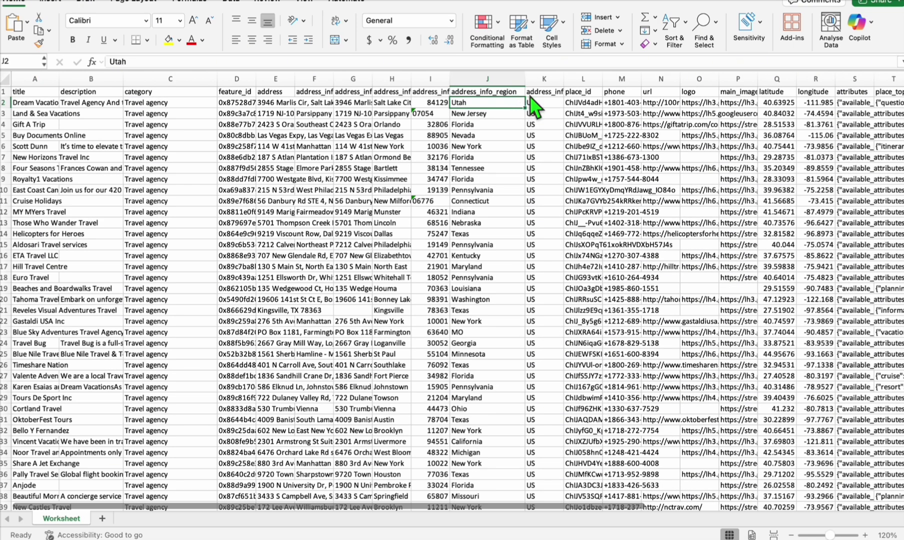
Step: Turn on header-row filters and sort the listings by address_info_region from A to Z
left_click(677, 31)
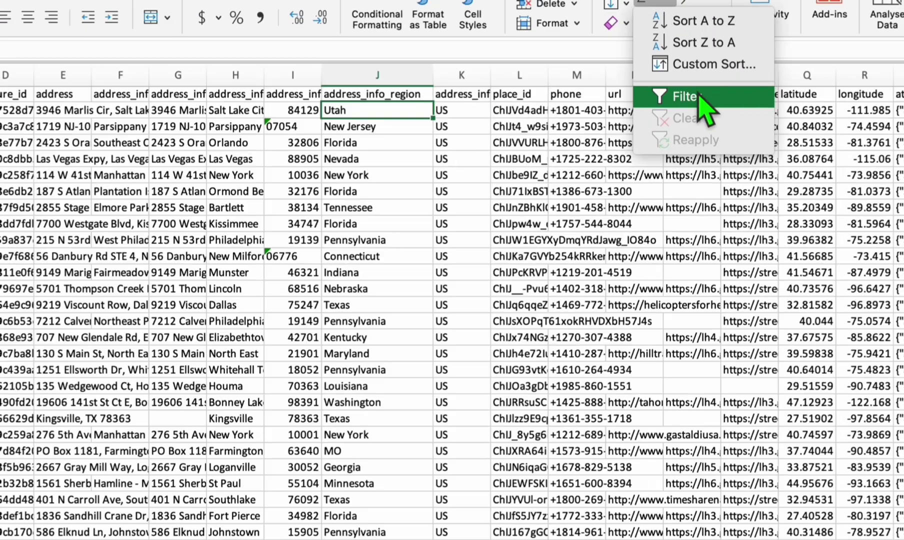
left_click(700, 98)
left_click(426, 93)
left_click(499, 154)
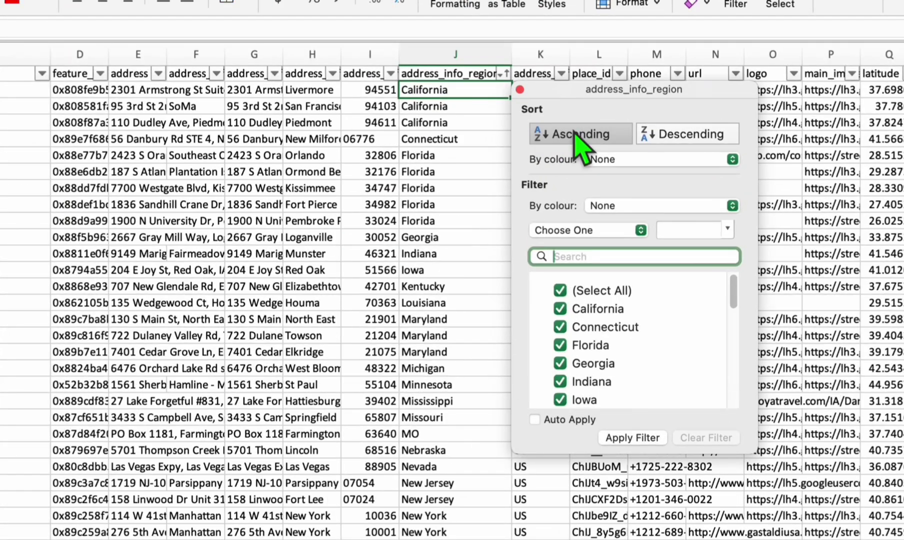
scroll(460, 158, "down", 5)
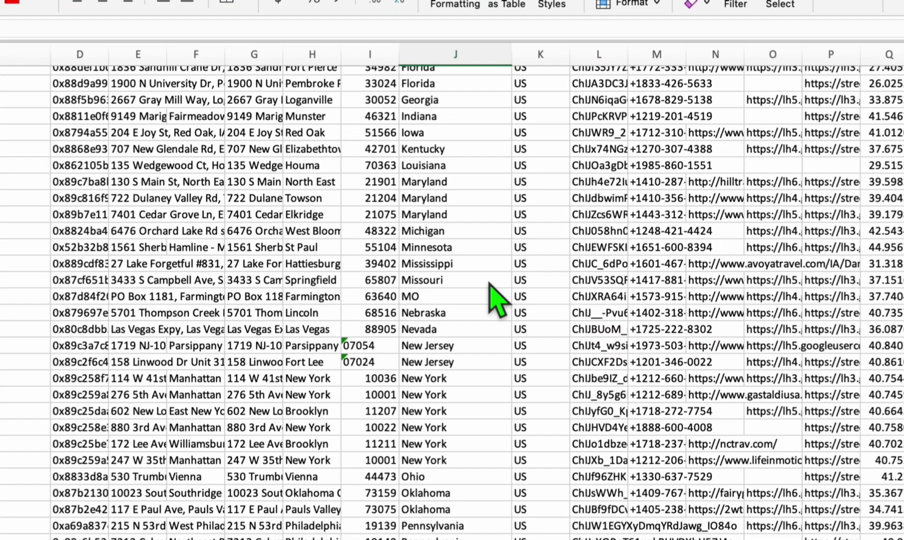
left_click(418, 299)
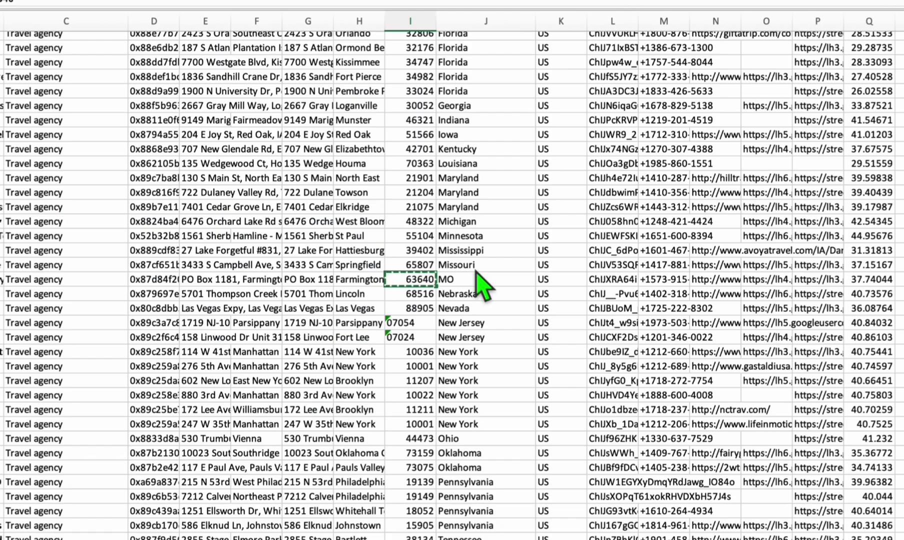
Step: Copy the Missouri cell over the Farmington listing's MO value
left_click(475, 269)
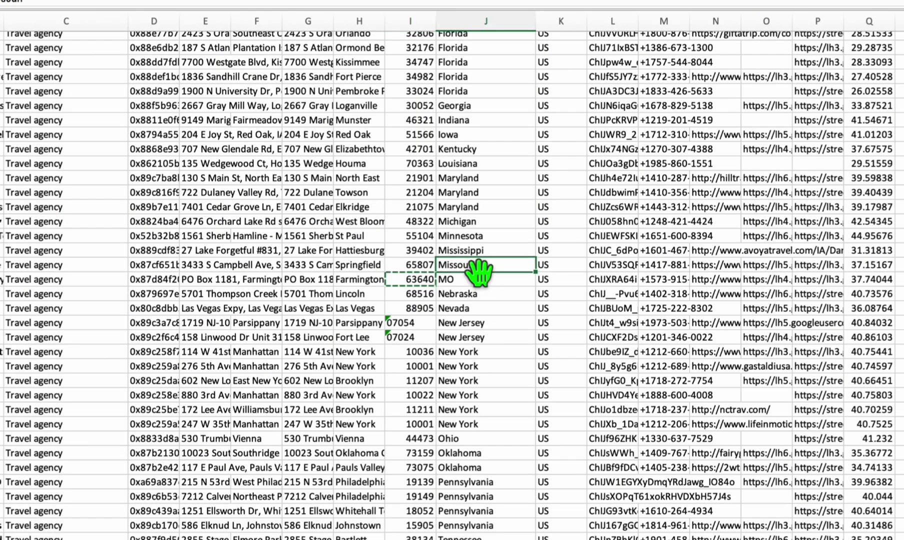
key("ctrl+c")
left_click(520, 278)
key("ctrl+v")
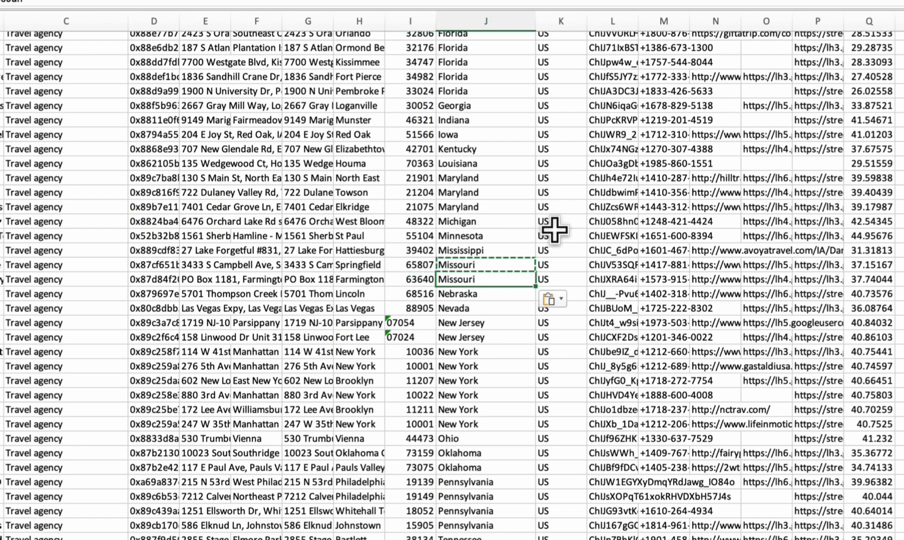
scroll(500, 220, "down", 3)
scroll(497, 213, "down", 5)
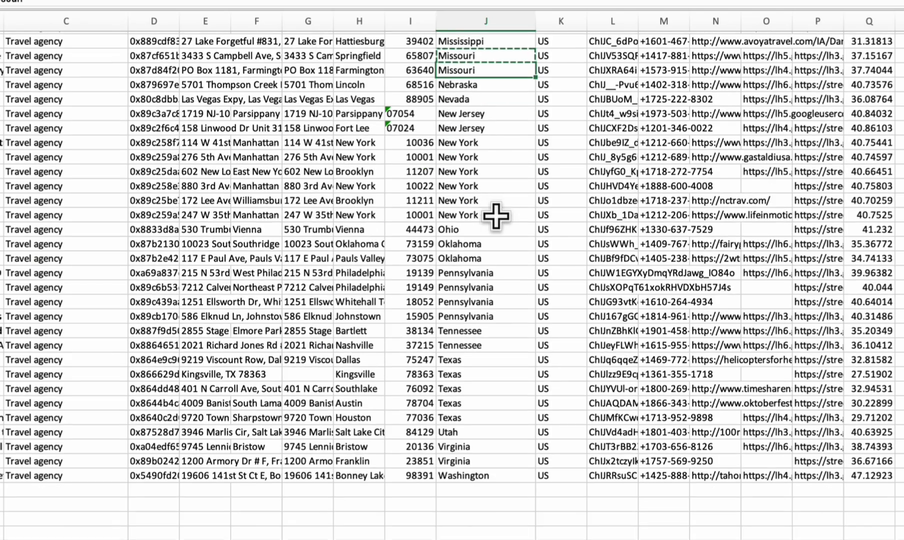
scroll(496, 216, "up", 8)
left_click(500, 209)
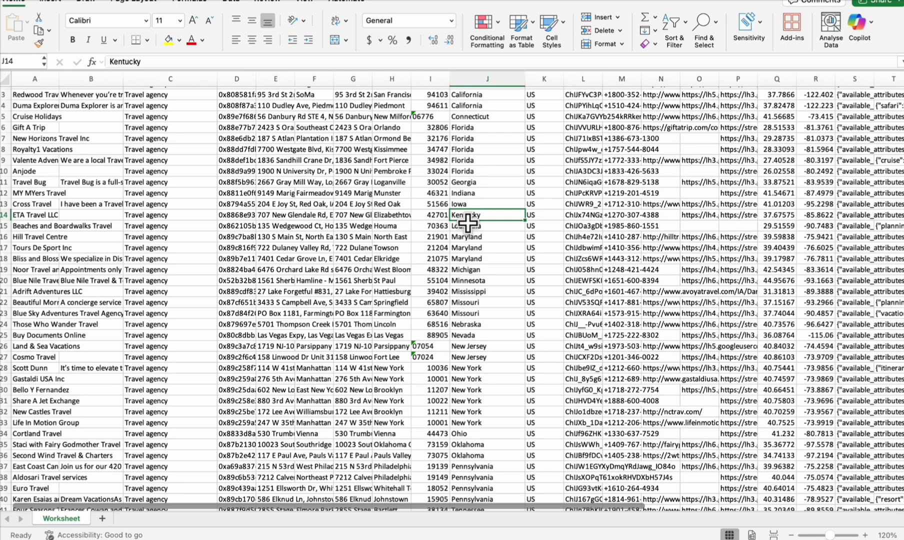
scroll(505, 135, "up", 1)
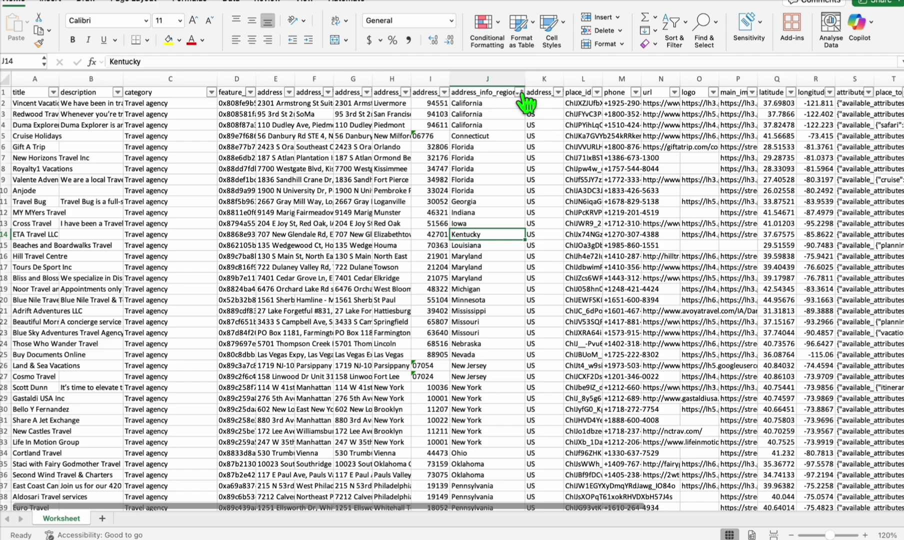
Step: Leave the finished Kilo Code chat and show the theme's file tree in Explorer
scroll(519, 150, "down", 6)
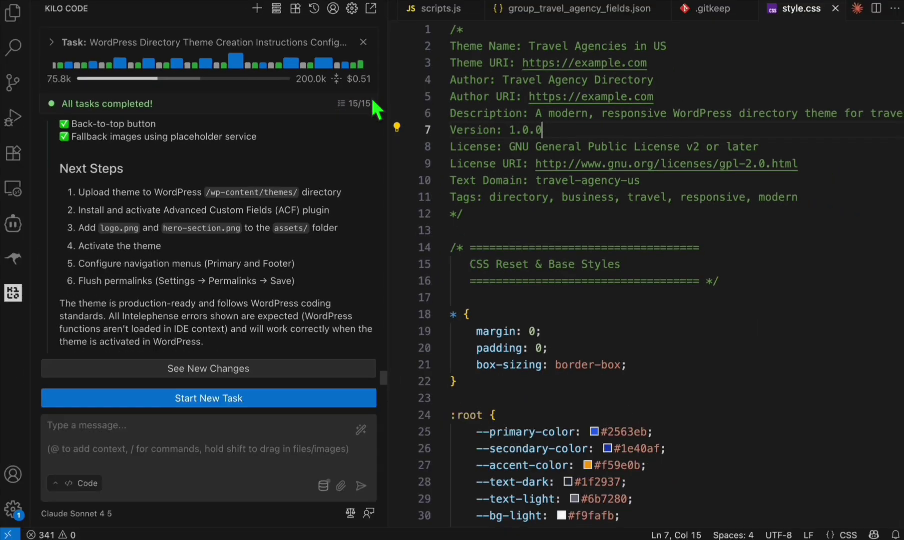
left_click(13, 12)
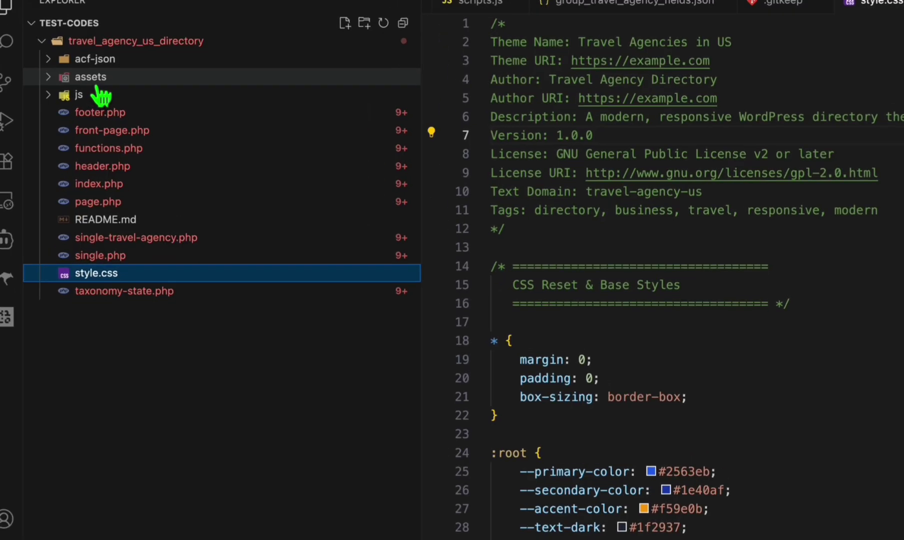
Step: Rename the generated image in the assets folder to hero-section.png and check the .gitkeep note
left_click(94, 78)
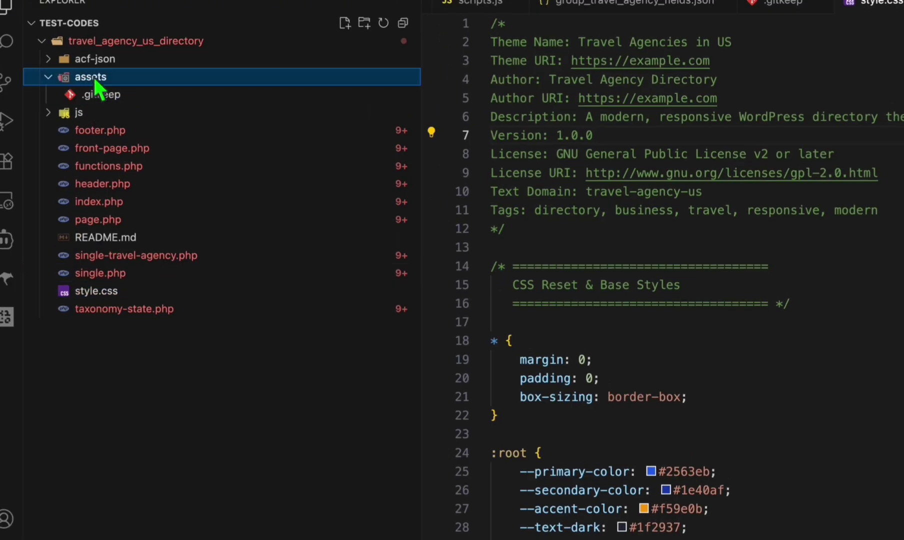
left_click(198, 142)
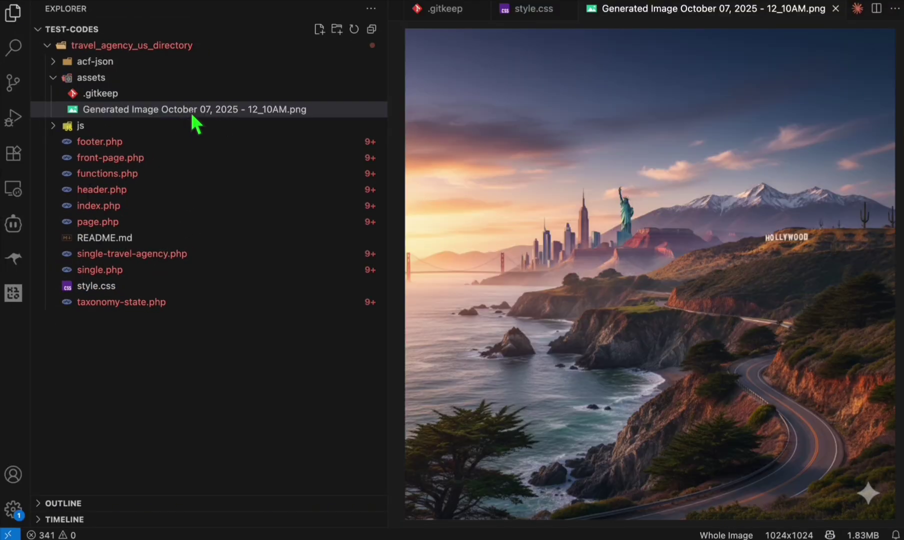
right_click(191, 112)
left_click(237, 303)
type("he")
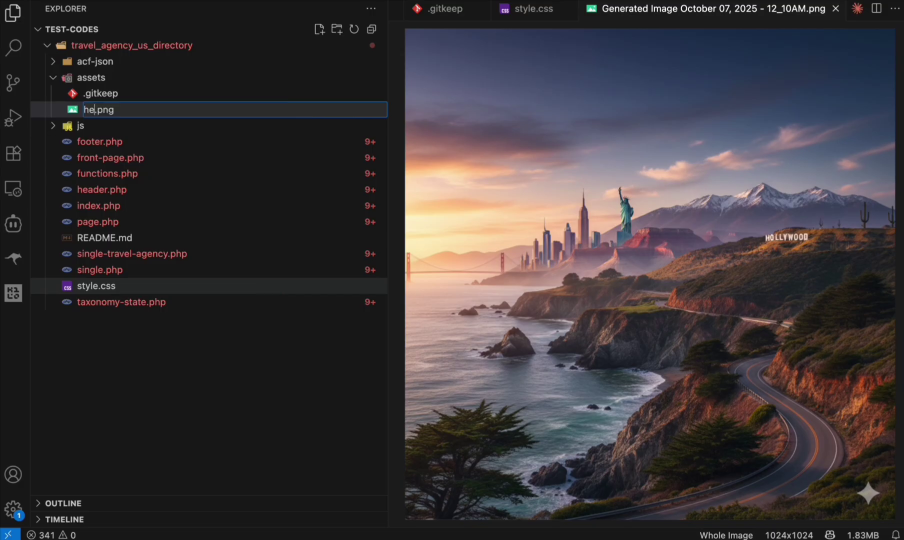
type("ro-section")
key("Return")
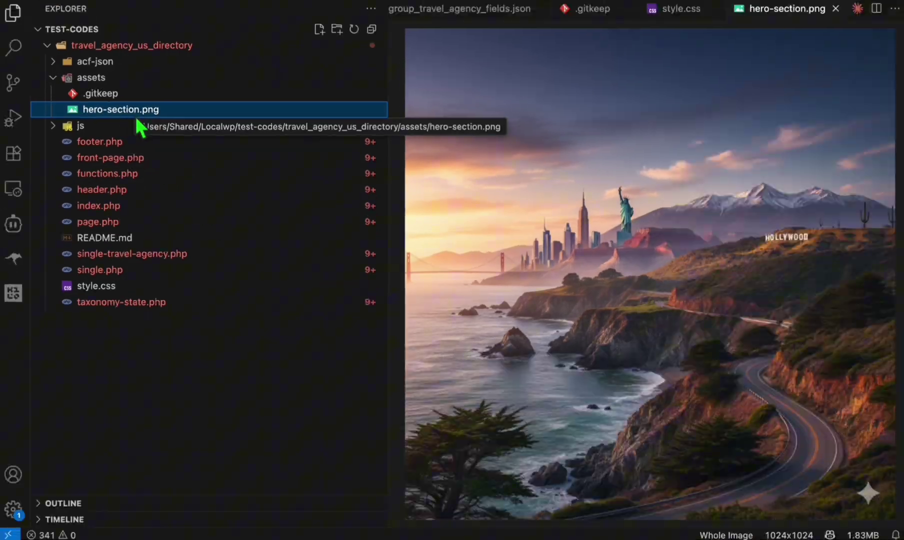
left_click(131, 90)
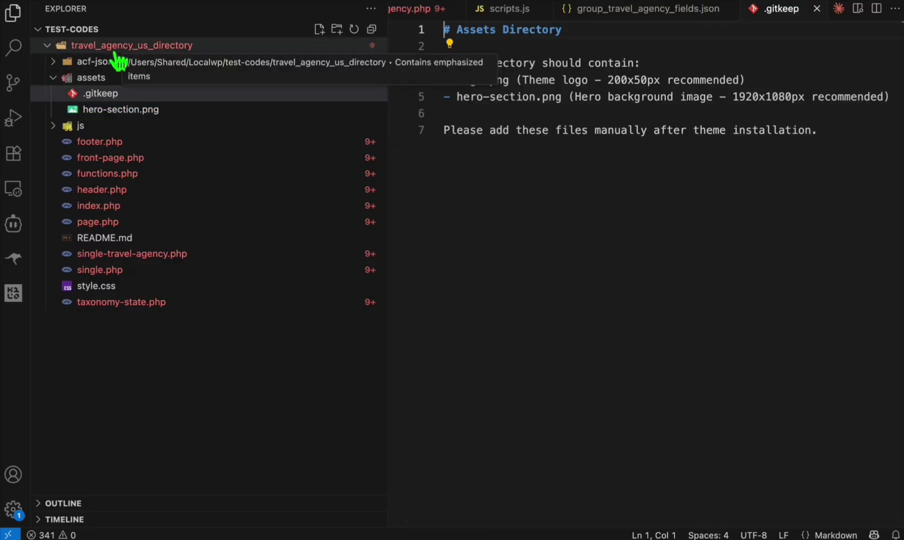
Step: Reveal the travel_agency_us_directory folder in Finder and compress it into travel_agency_us_directory.zip
right_click(131, 44)
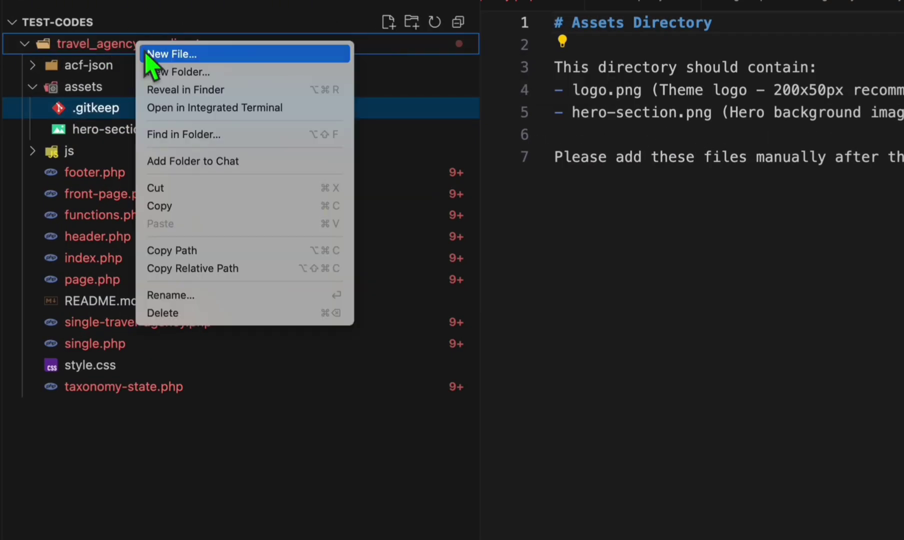
left_click(197, 89)
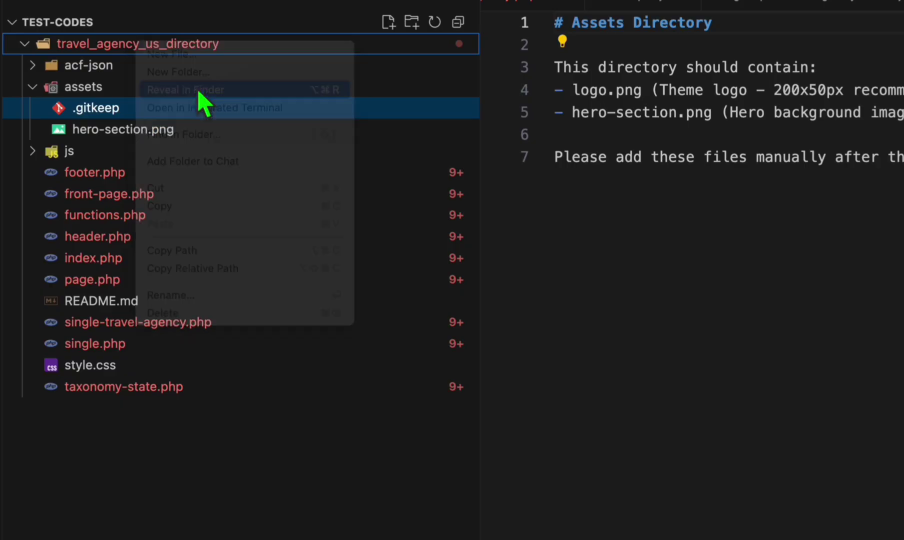
right_click(290, 131)
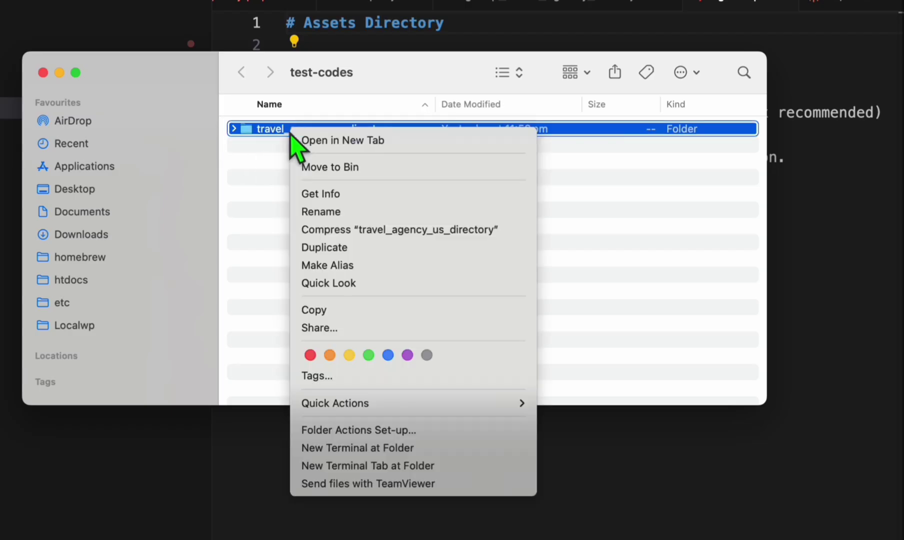
left_click(361, 229)
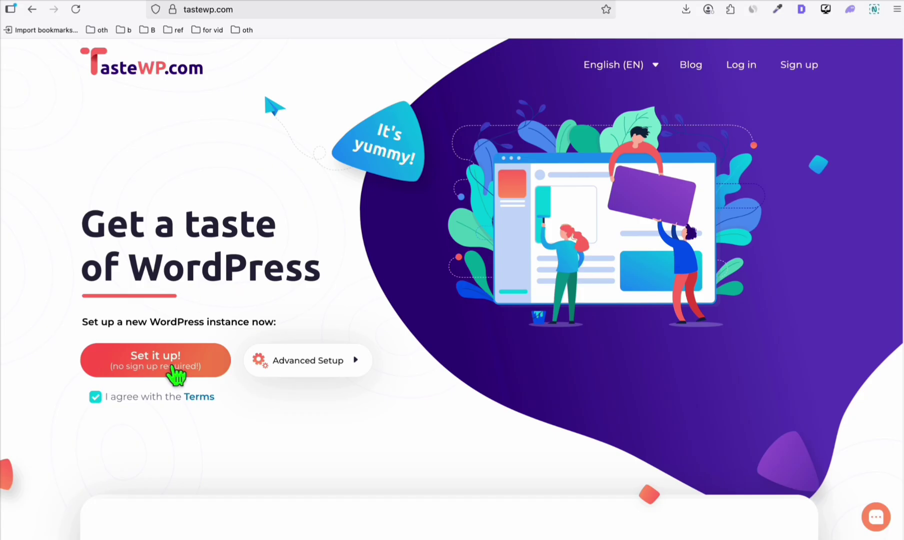
Step: Create the test site, then upload, install and activate the Travel Agencies in US theme zip
left_click(174, 367)
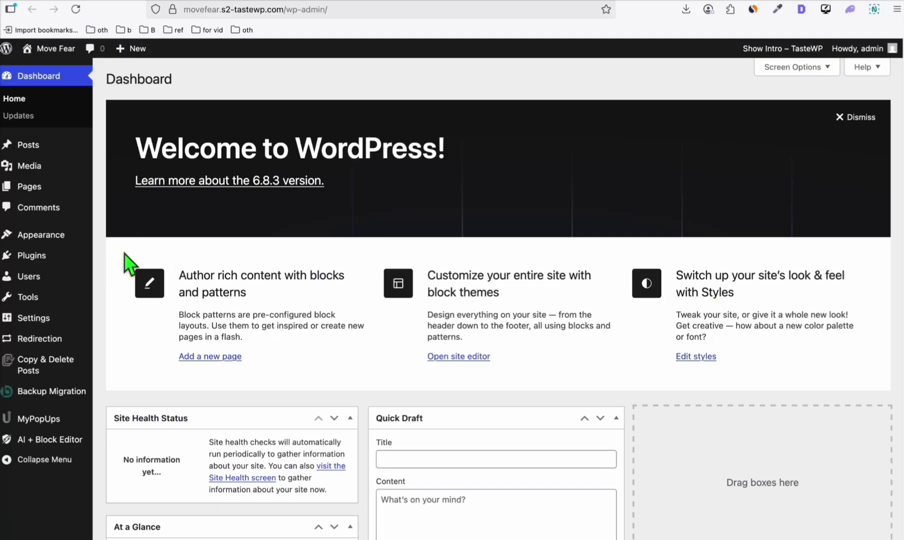
mouse_move(37, 236)
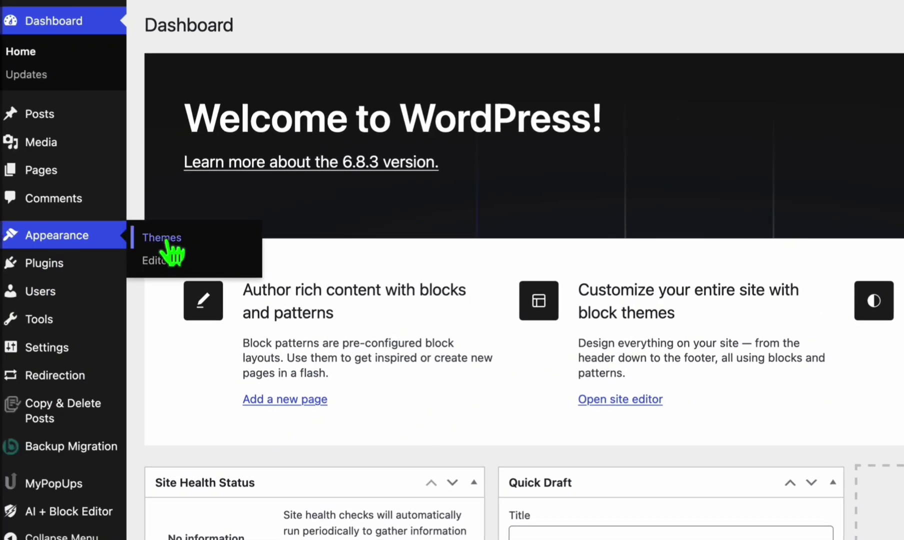
left_click(161, 238)
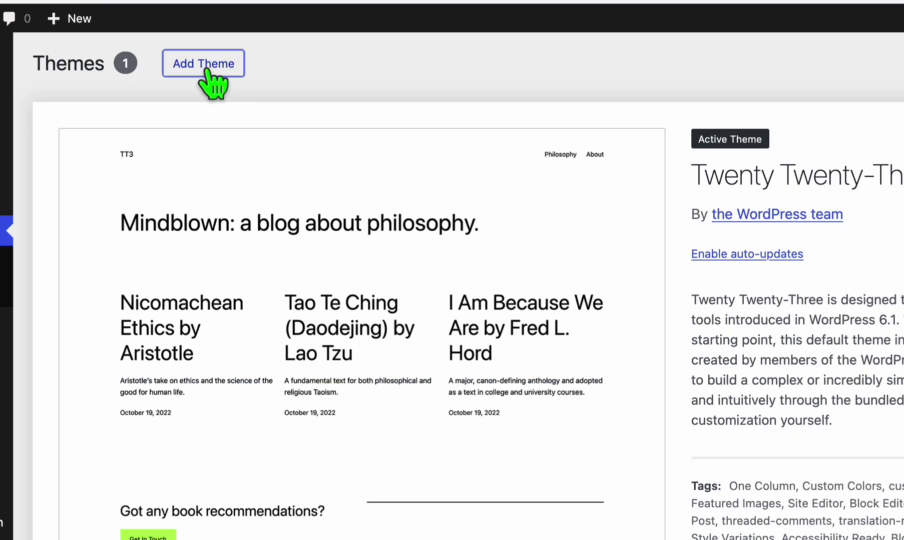
left_click(207, 71)
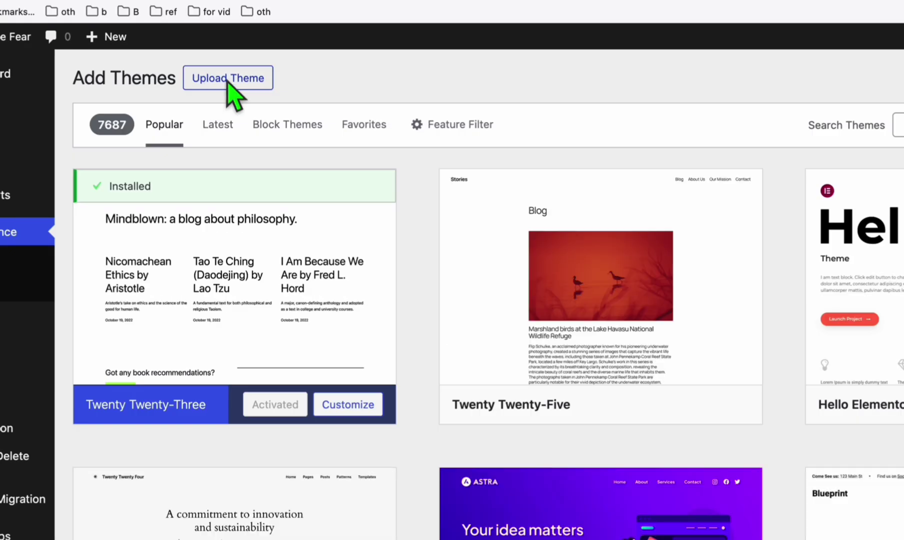
left_click(237, 81)
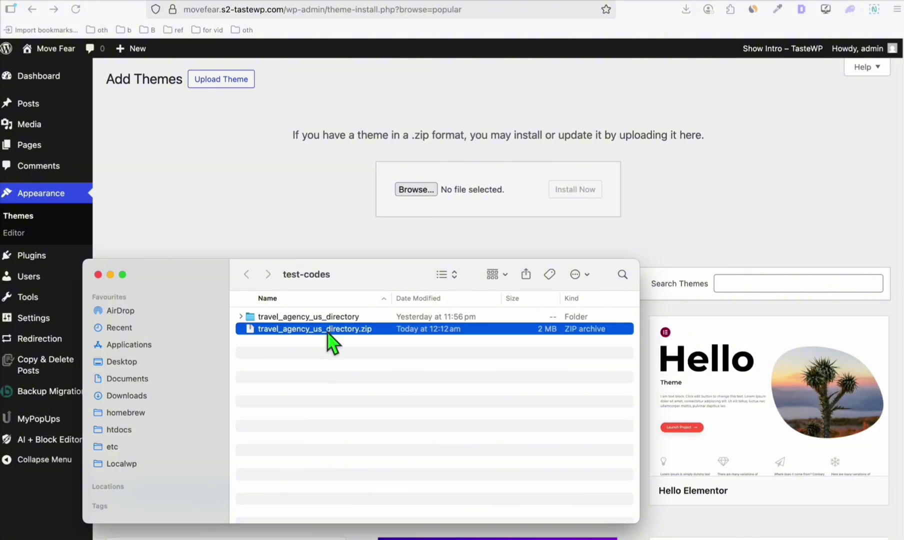
left_click_drag(421, 529, 710, 295)
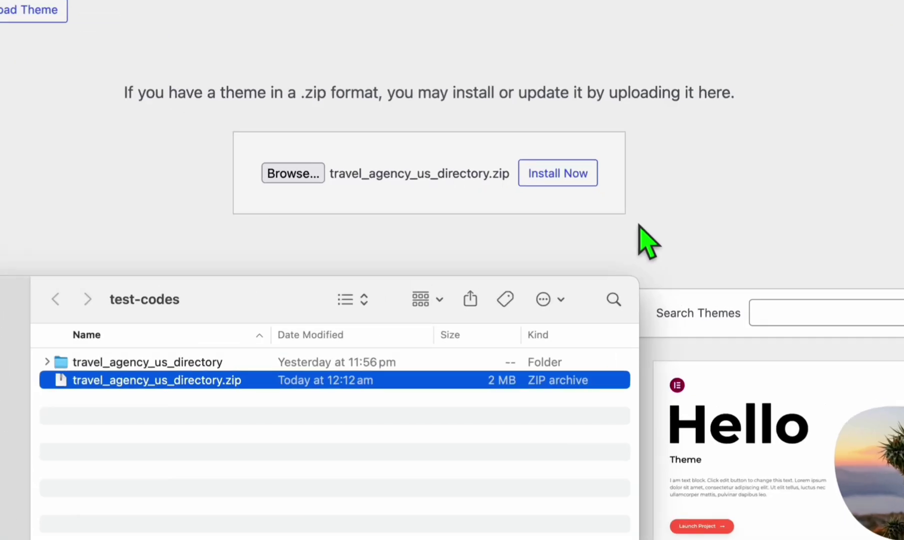
left_click(558, 175)
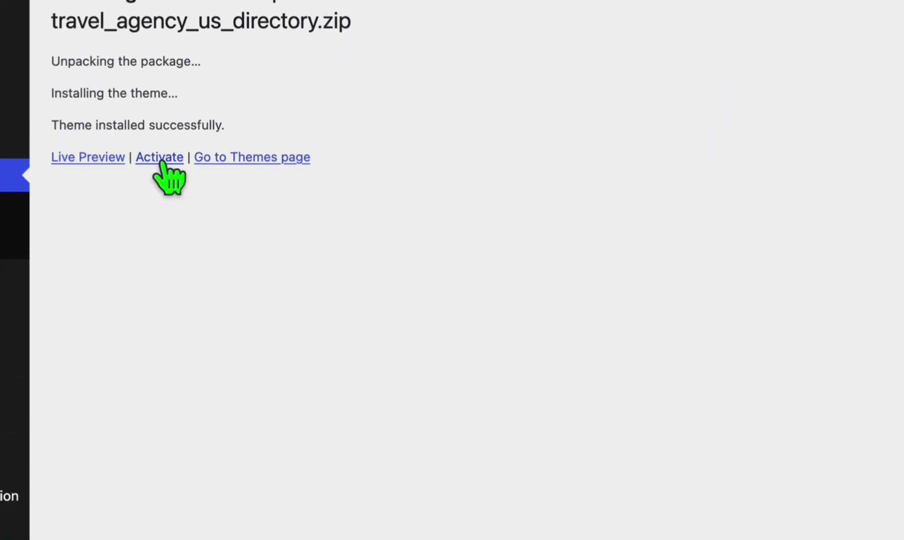
left_click(162, 161)
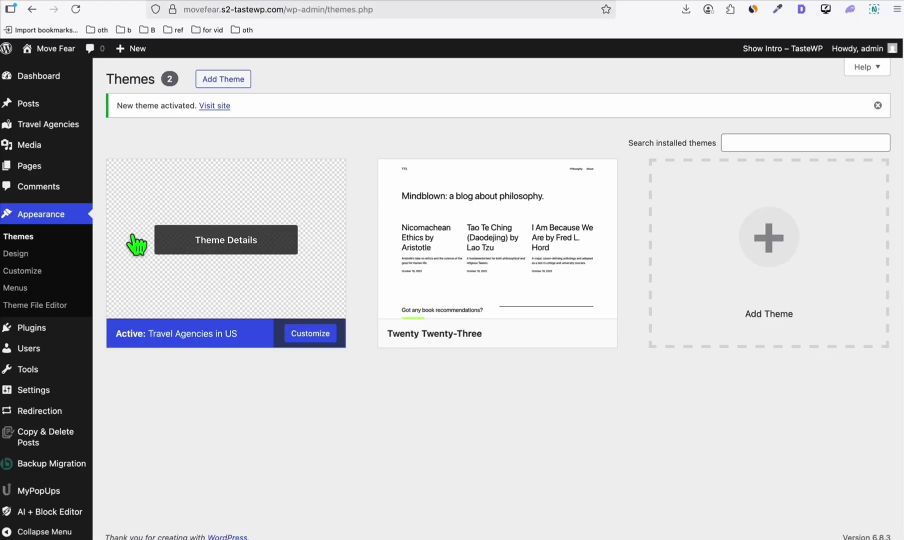
Step: Go to Plugins > Add Plugin and focus the plugin search box
mouse_move(35, 331)
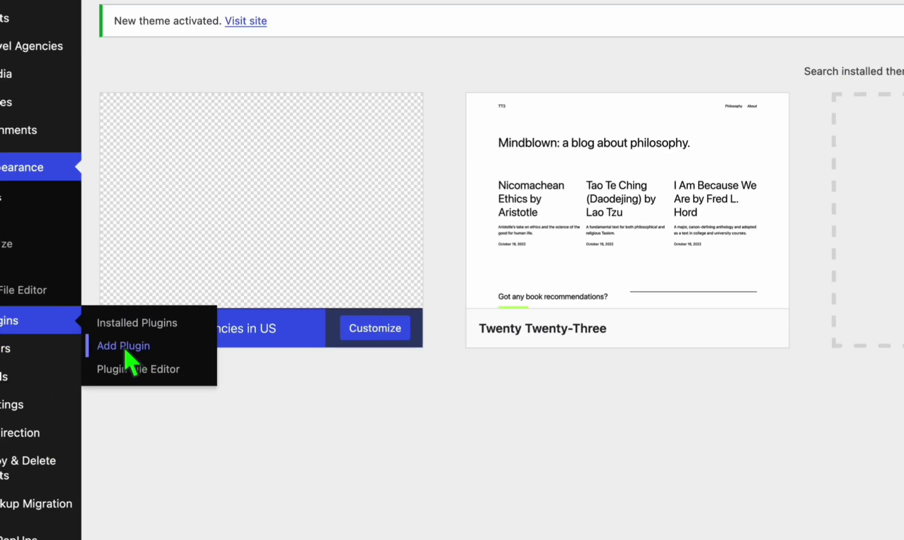
left_click(125, 347)
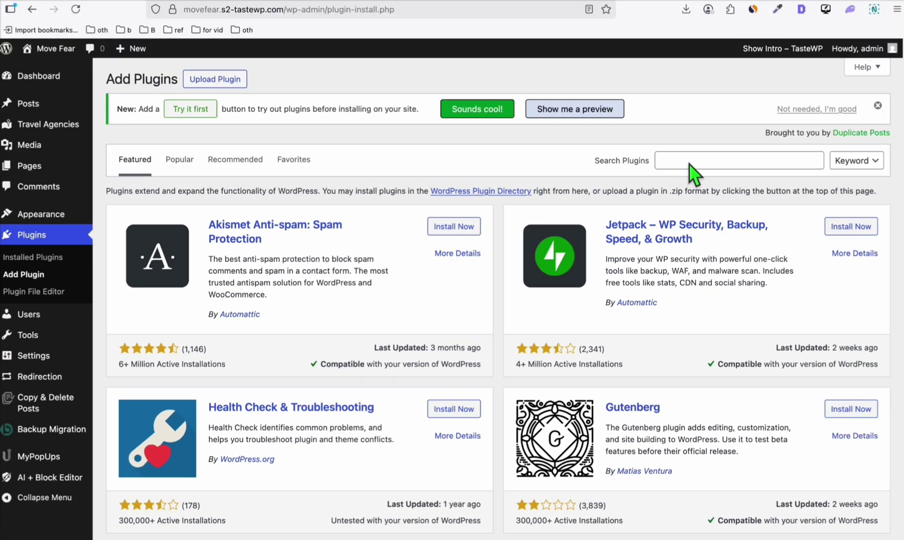
left_click(687, 165)
Step: Search plugins for ACF, then install and activate Advanced Custom Fields 6.5.1
type("ACF")
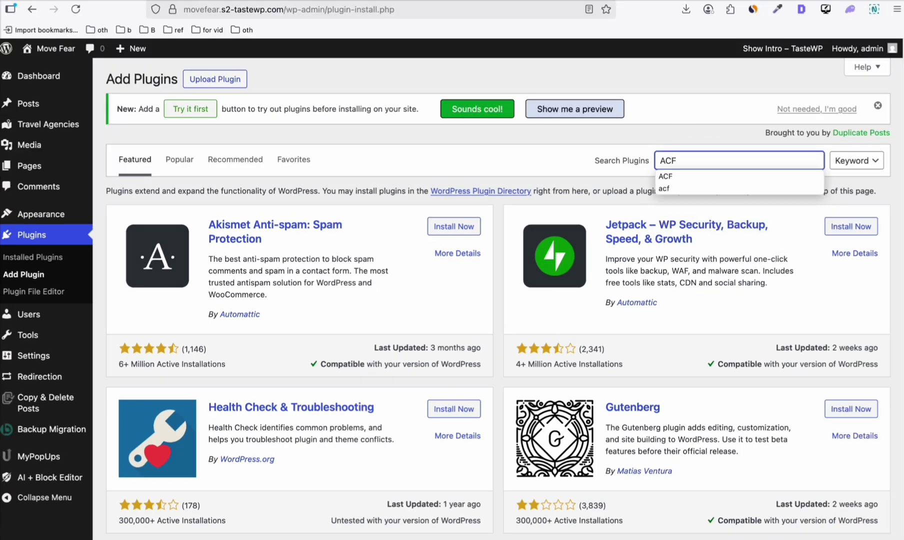
key("Return")
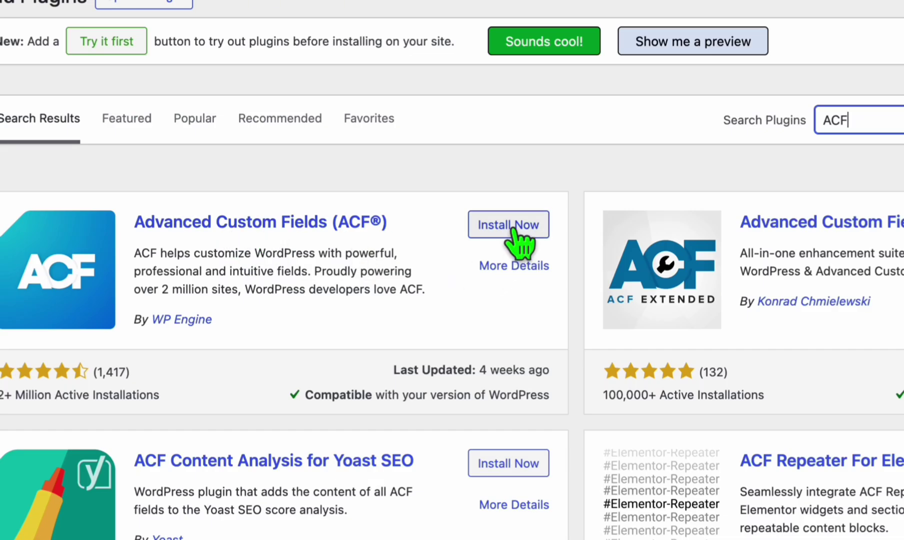
left_click(513, 228)
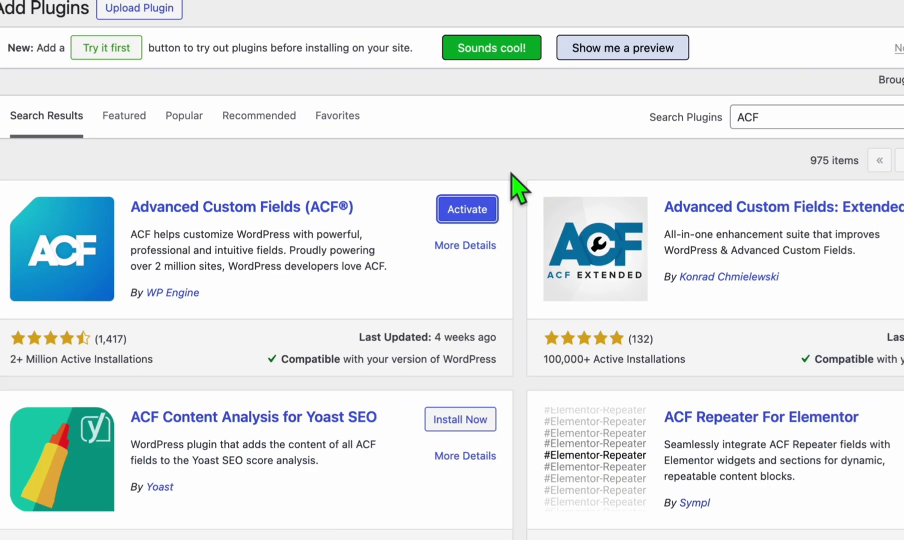
left_click(467, 209)
mouse_move(44, 378)
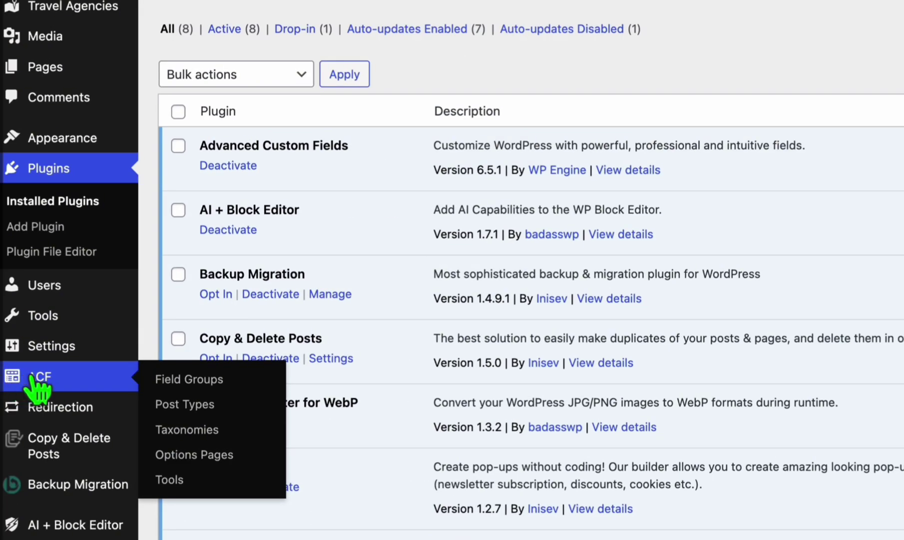
left_click(175, 380)
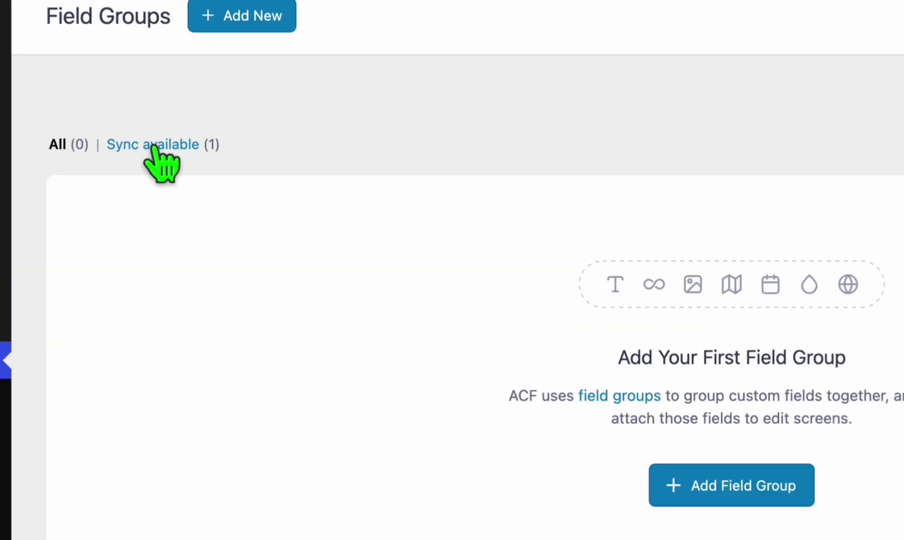
Step: Sync and import the Travel Agency Fields group (28 fields) from local JSON
left_click(152, 145)
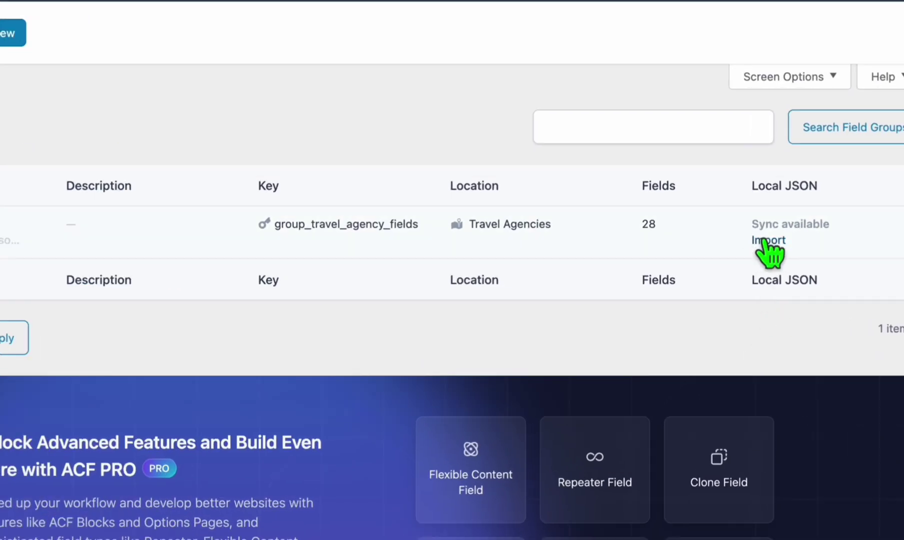
left_click(757, 240)
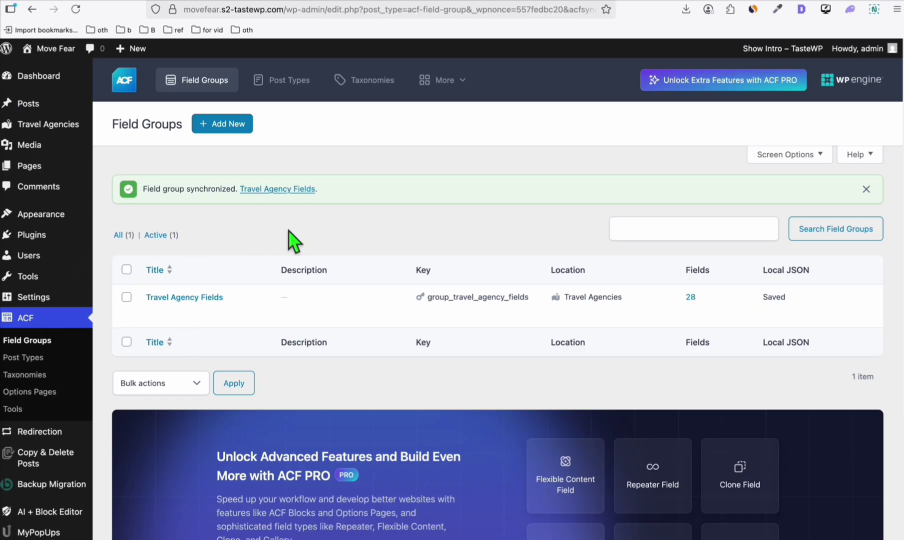
mouse_move(42, 236)
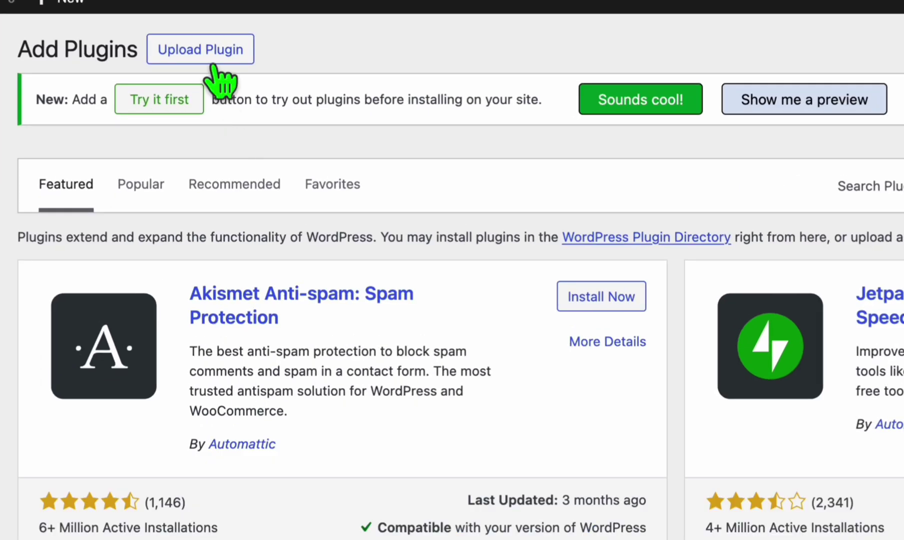
Step: Upload the xlsx-to-custom-post-importer zip, then install and activate it
left_click(214, 61)
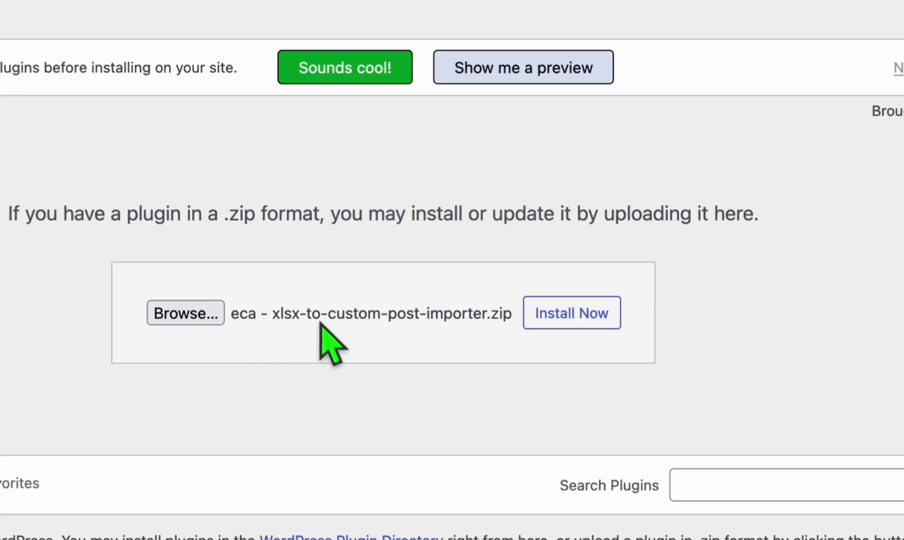
left_click(586, 311)
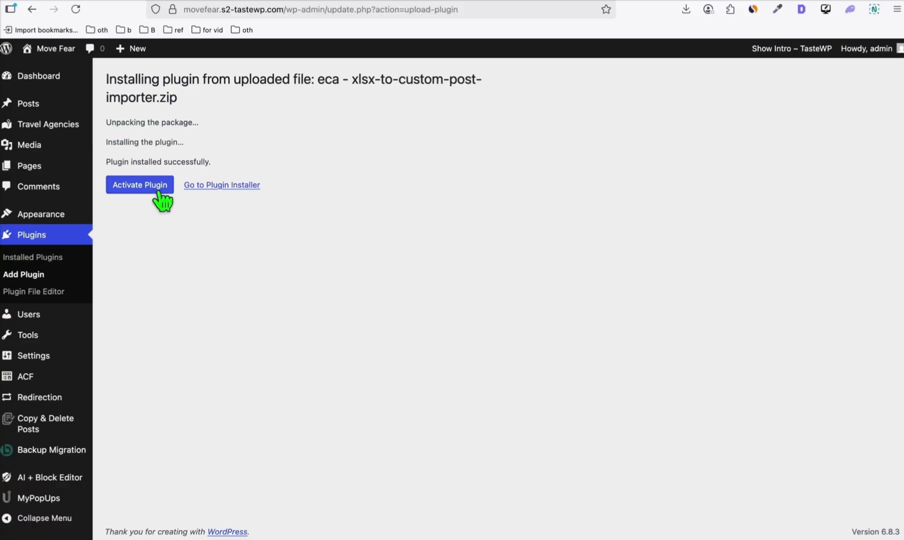
left_click(150, 185)
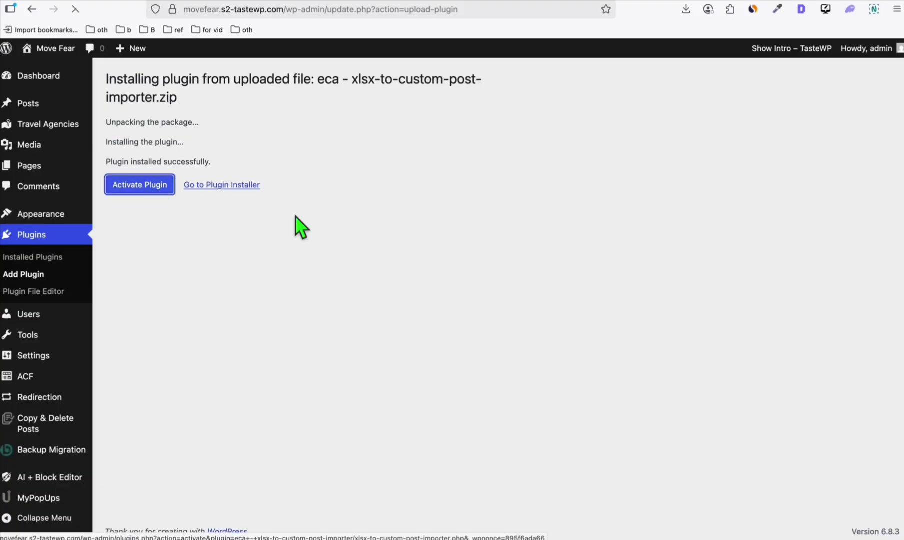
mouse_move(34, 337)
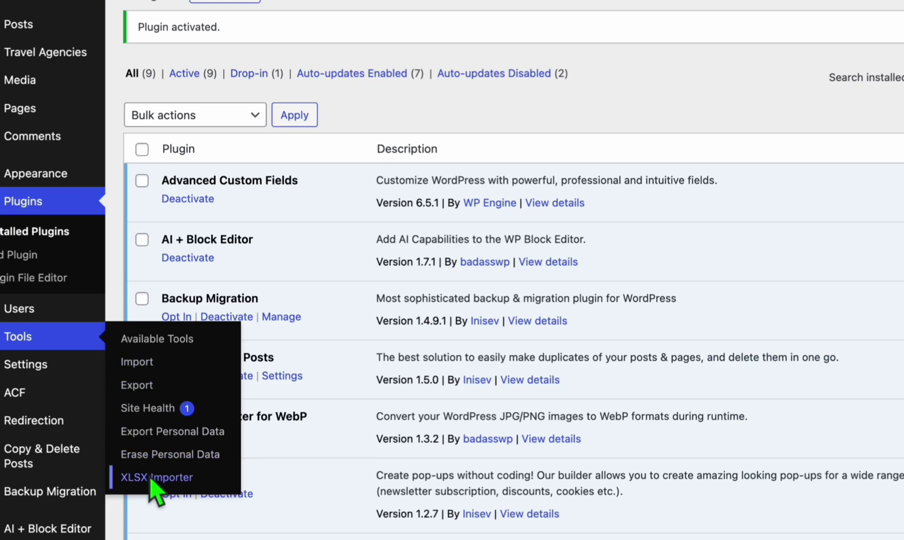
left_click(150, 477)
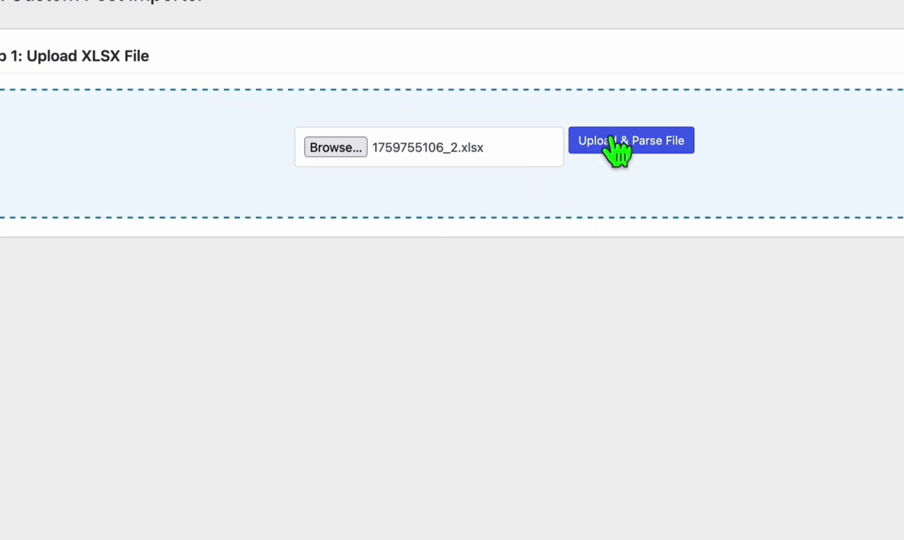
left_click(638, 143)
left_click(210, 169)
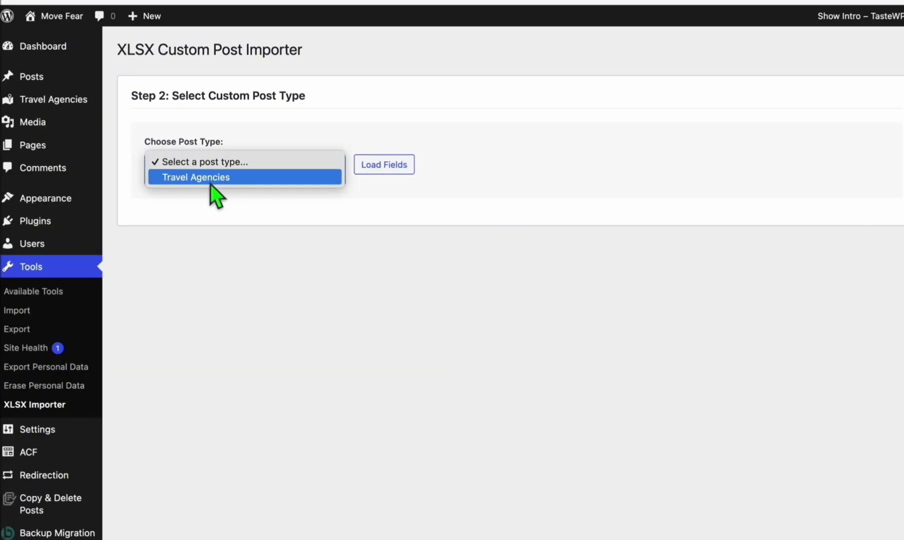
left_click(206, 180)
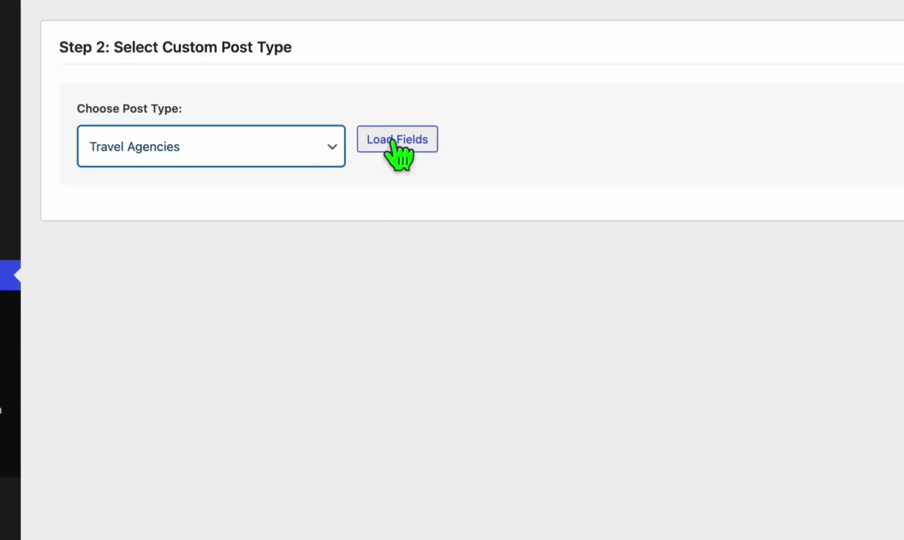
left_click(382, 164)
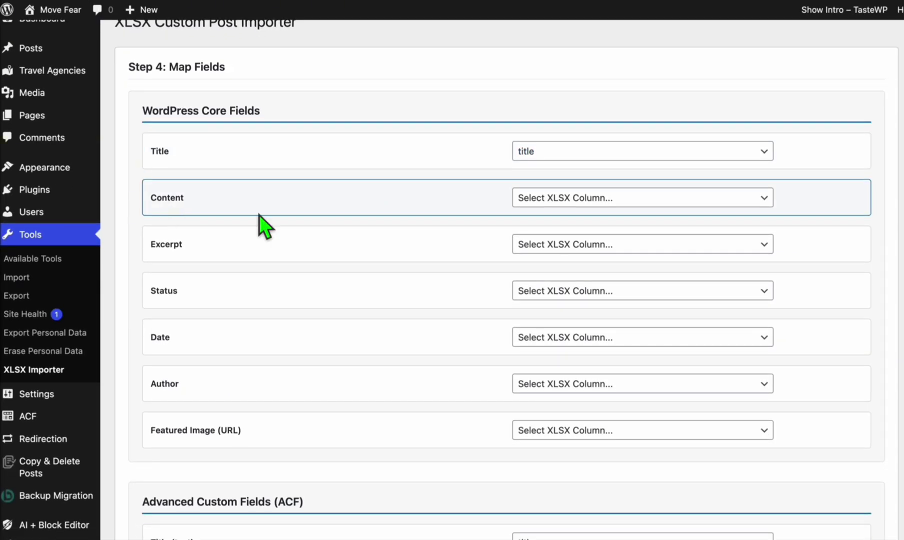
Step: Set the Content column to attributes and Featured Image (URL) to main_image
left_click(555, 198)
key("Return")
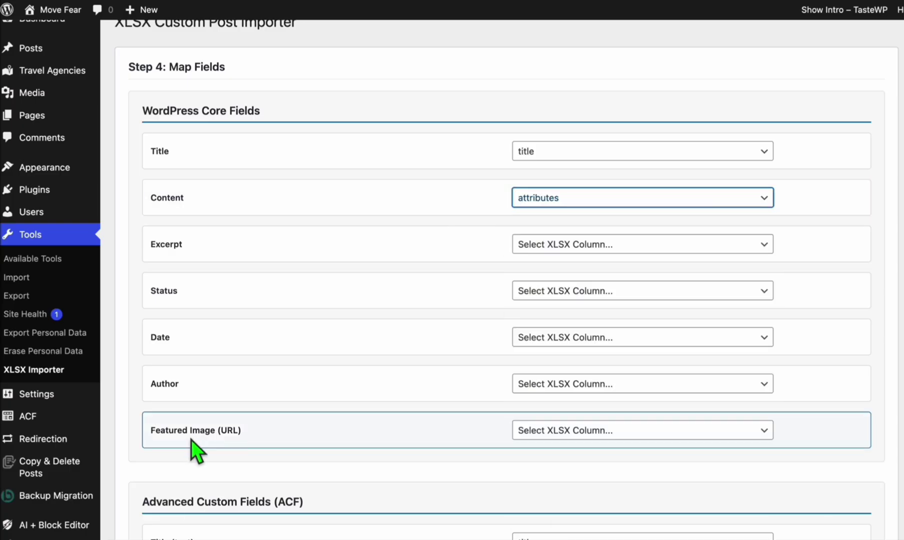
left_click(580, 429)
key("m")
key("Return")
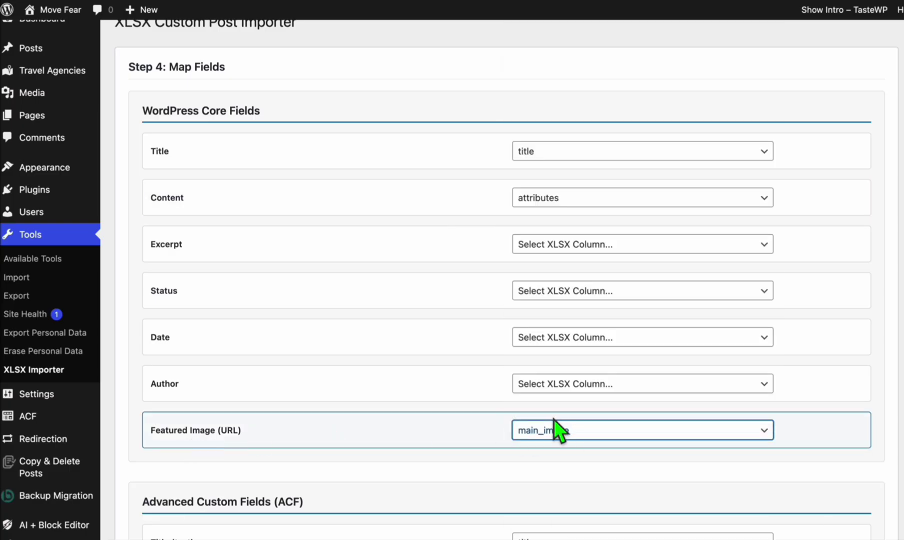
scroll(330, 365, "down", 5)
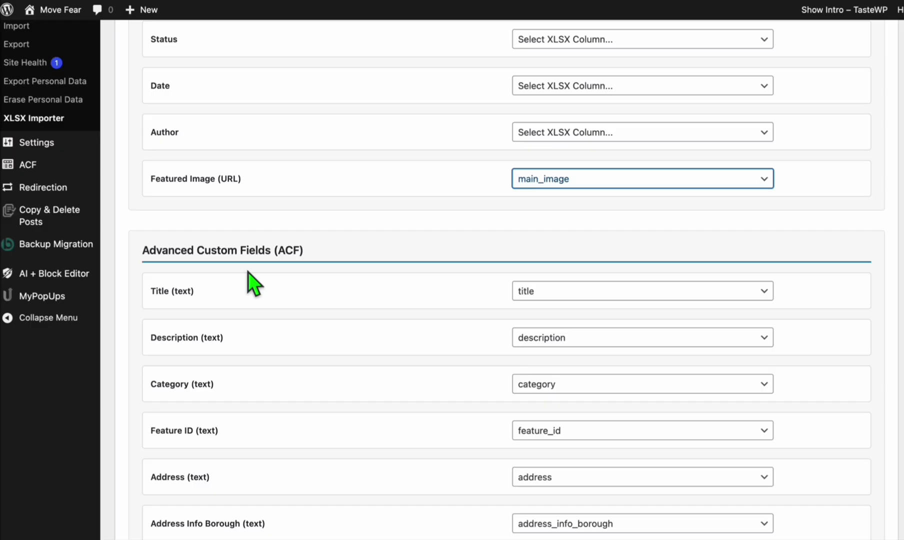
scroll(248, 272, "down", 5)
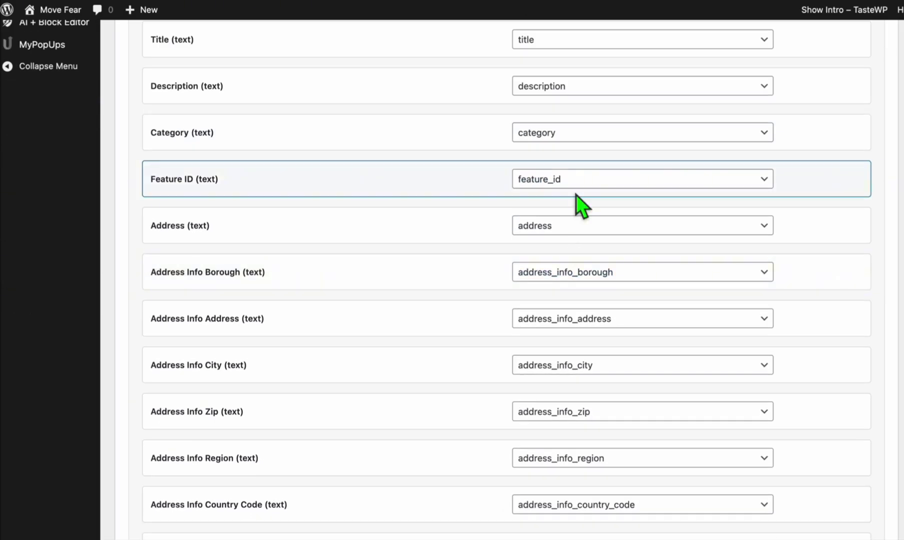
scroll(602, 205, "down", 15)
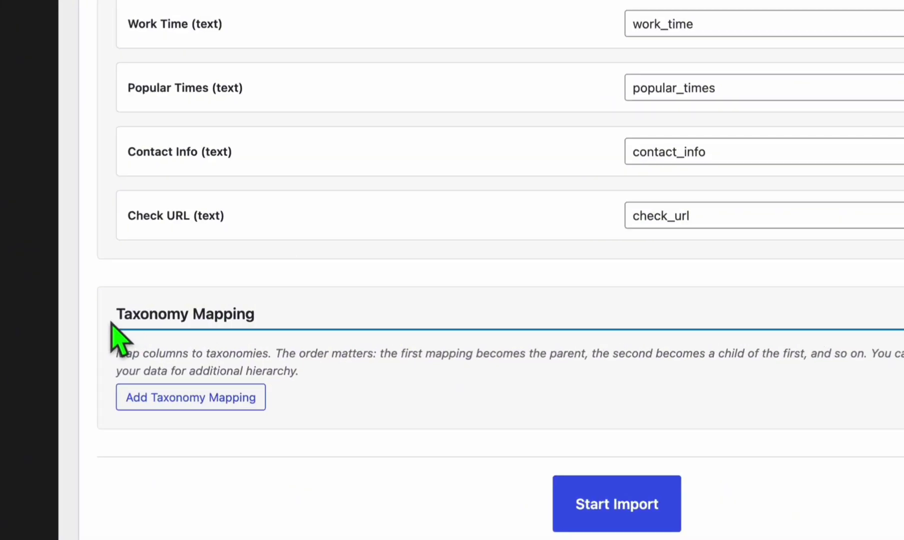
Step: Map both the address_info_region and address_info_city columns to the States taxonomy
left_click(214, 404)
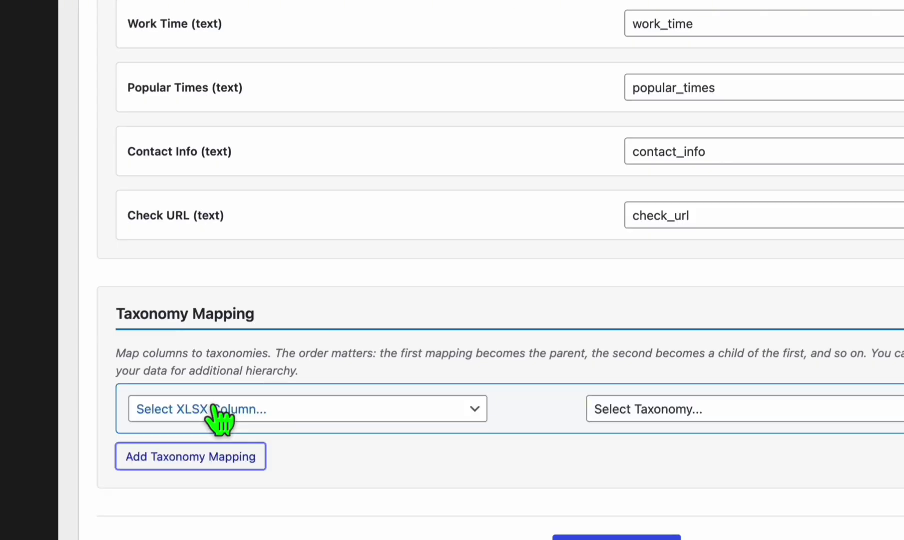
left_click(329, 415)
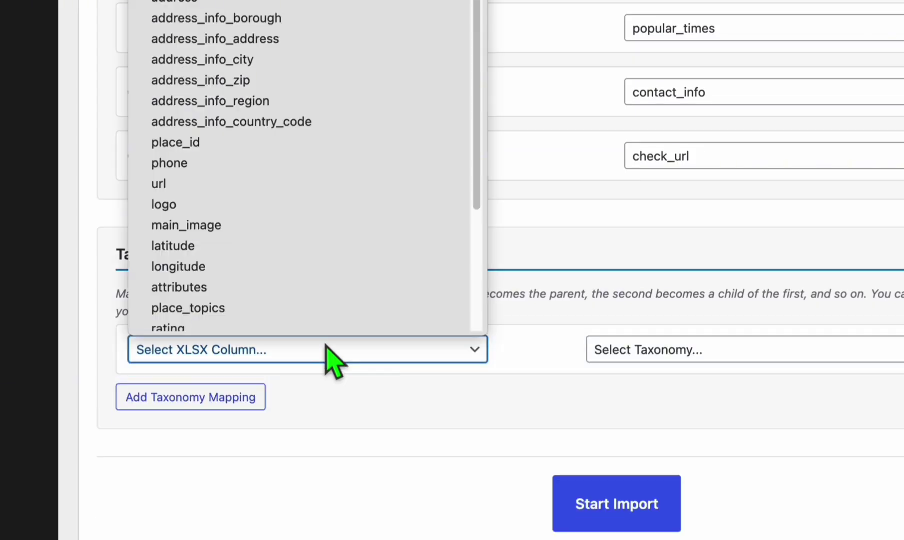
left_click(273, 102)
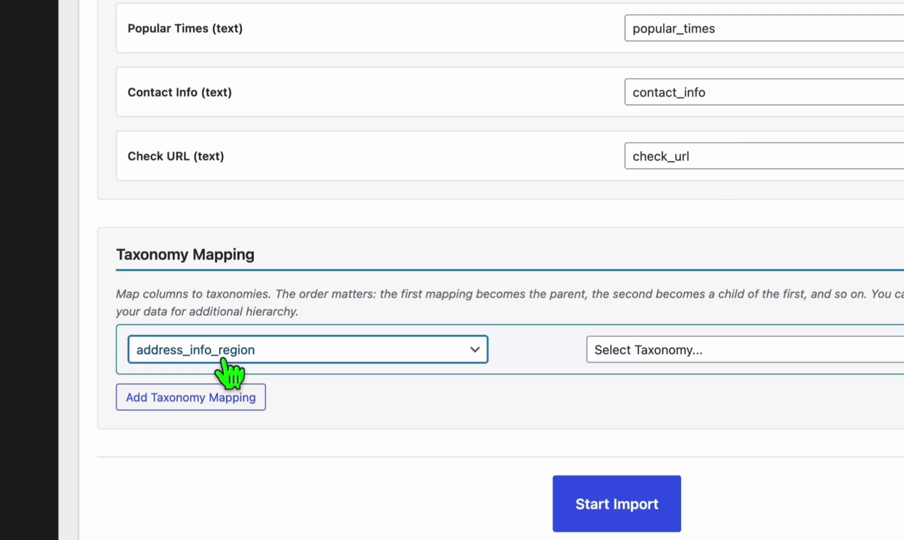
left_click(620, 356)
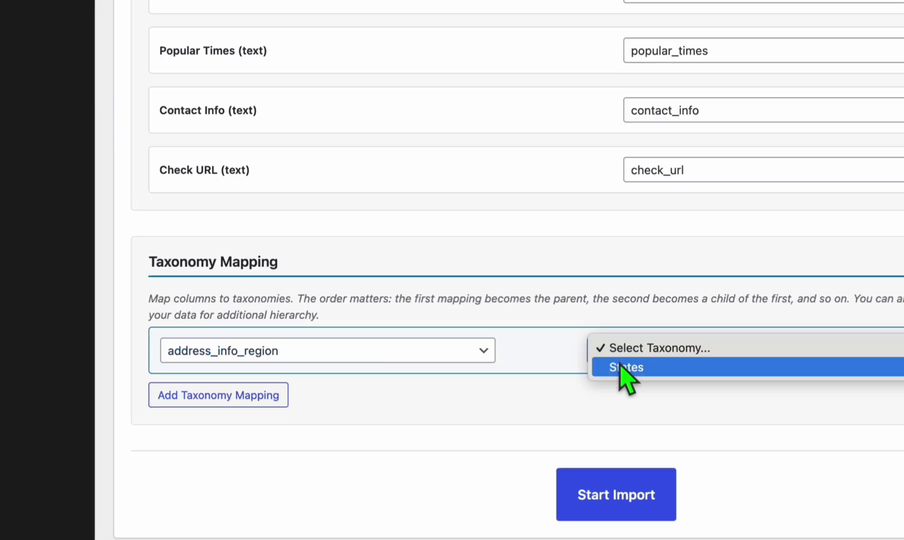
left_click(628, 367)
left_click(265, 394)
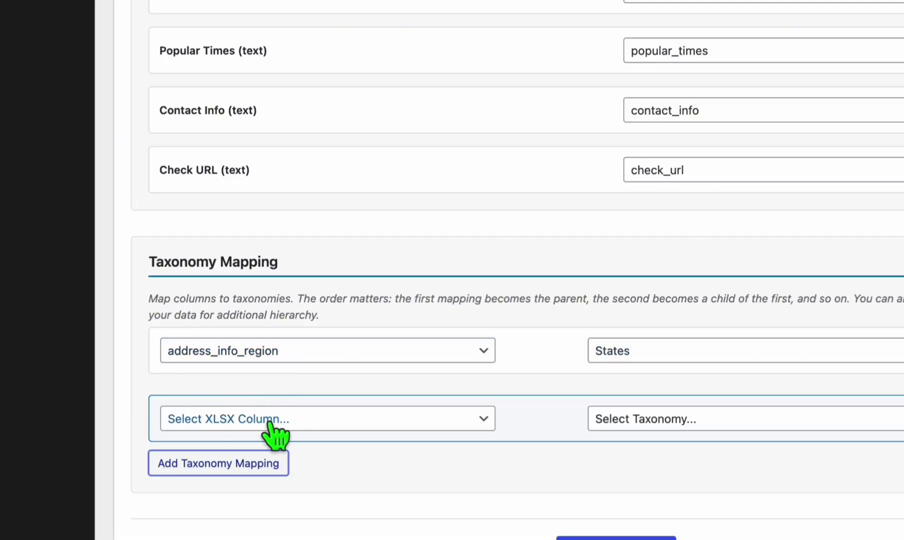
left_click(284, 420)
left_click(228, 76)
left_click(607, 419)
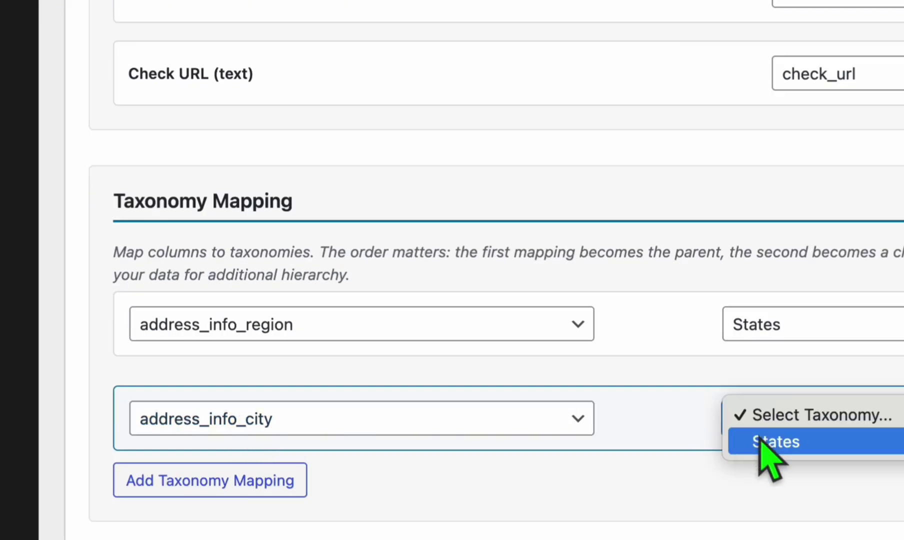
left_click(625, 435)
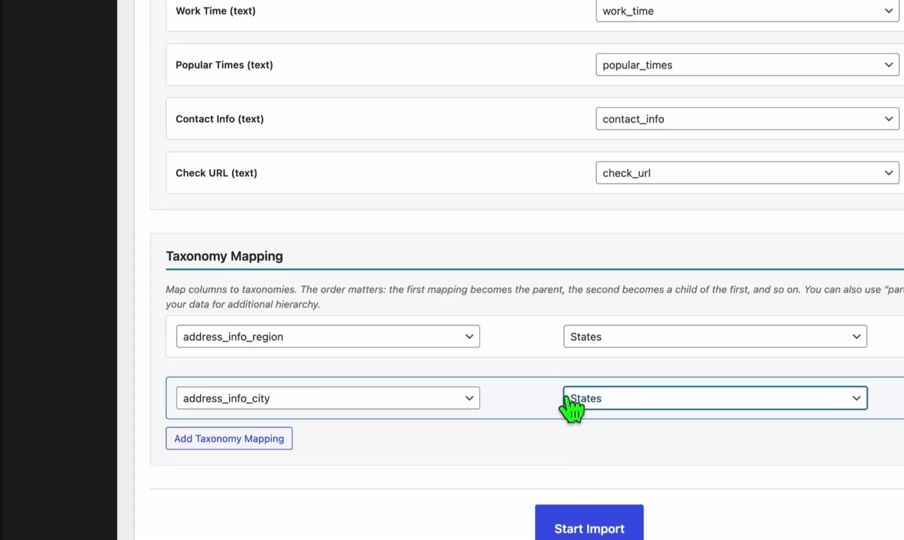
Step: Run the spreadsheet import of all 50 listings and visit the live Move Fear site
scroll(590, 435, "down", 1)
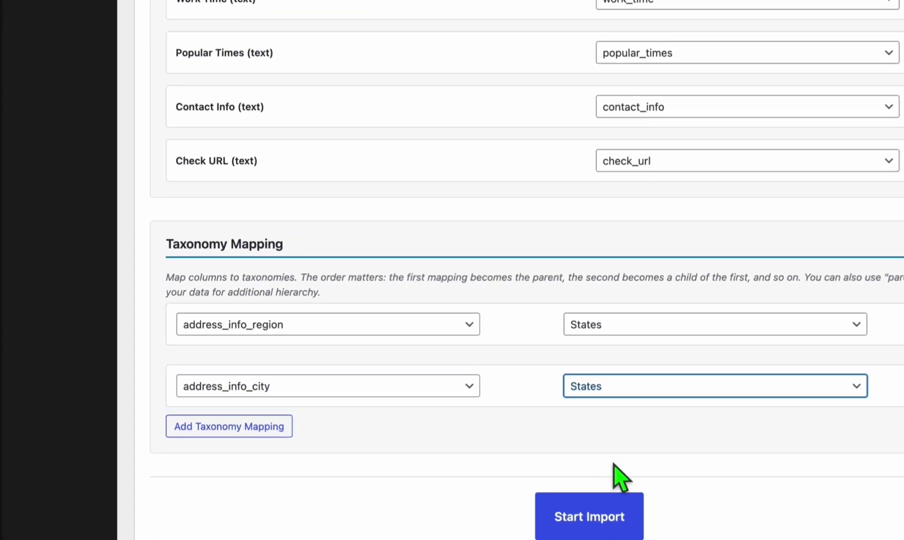
left_click(611, 520)
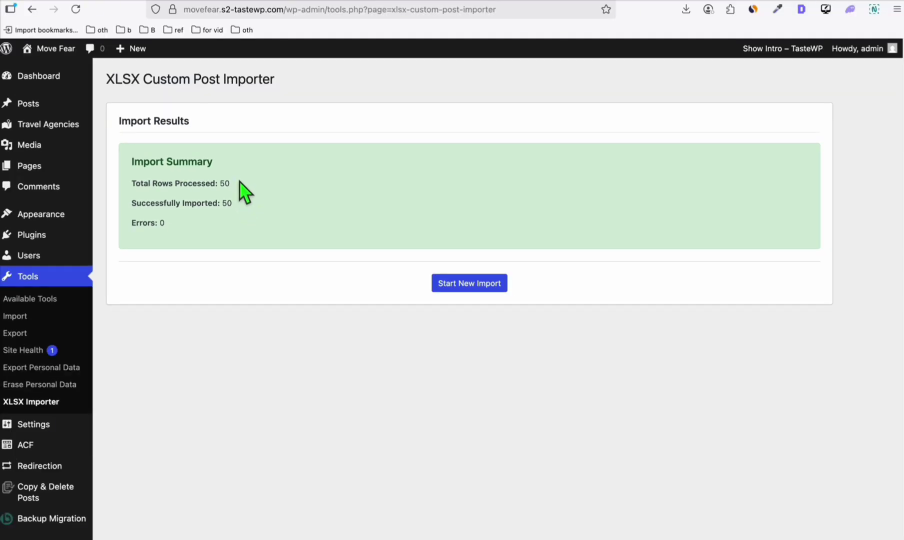
mouse_move(55, 50)
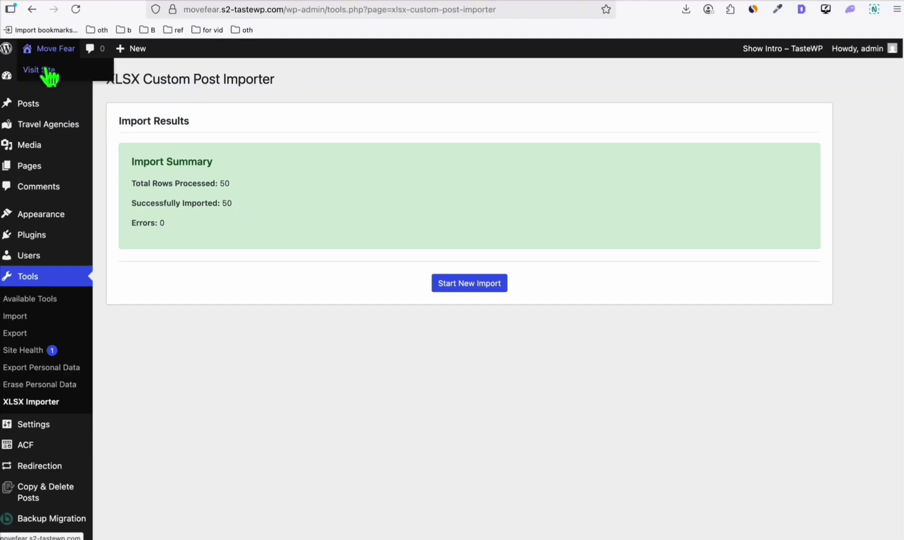
left_click(49, 71)
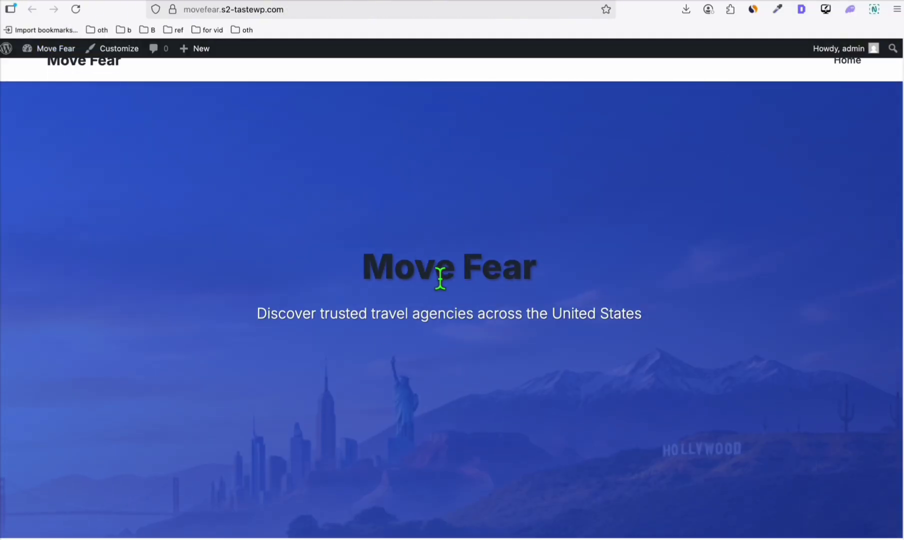
Step: Pick Georgia in the homepage state search and show its available cities
scroll(450, 240, "up", 1)
scroll(625, 300, "down", 3)
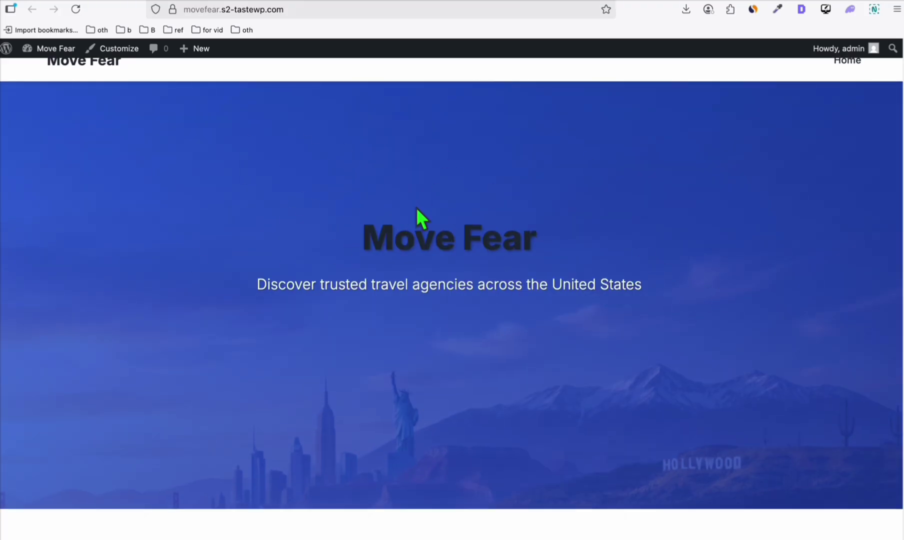
scroll(418, 215, "down", 10)
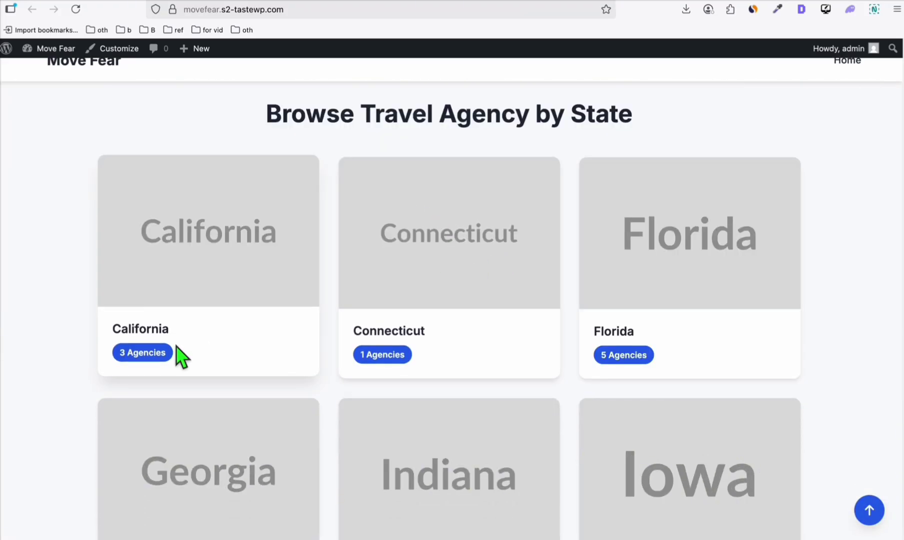
scroll(310, 235, "up", 3)
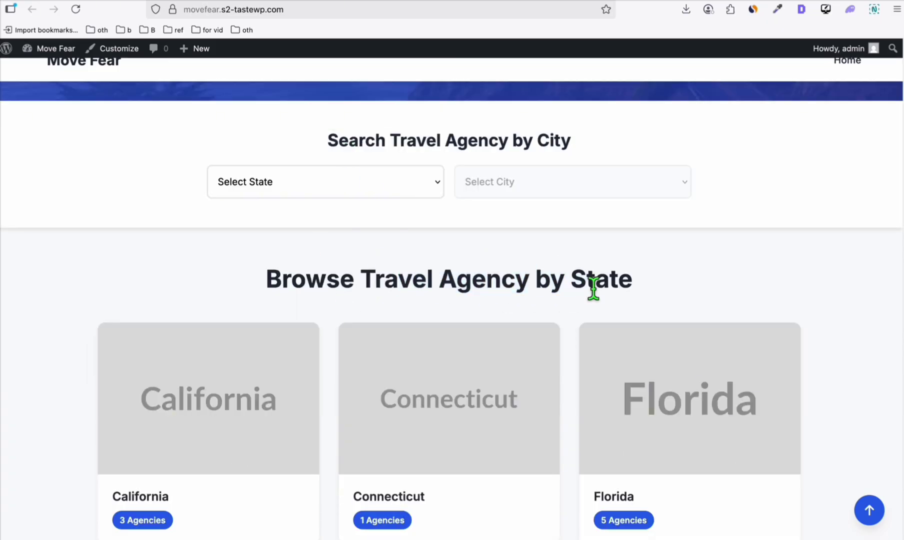
left_click(379, 192)
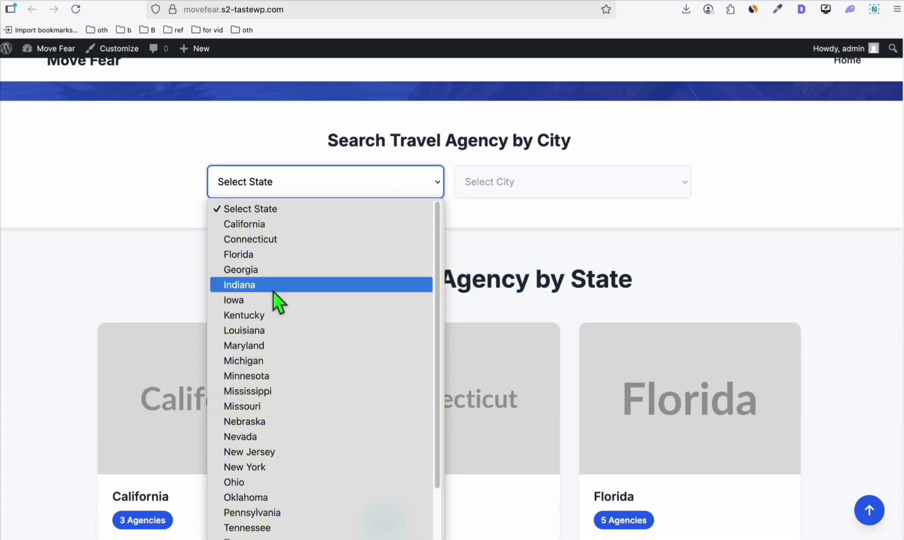
left_click(259, 270)
left_click(515, 183)
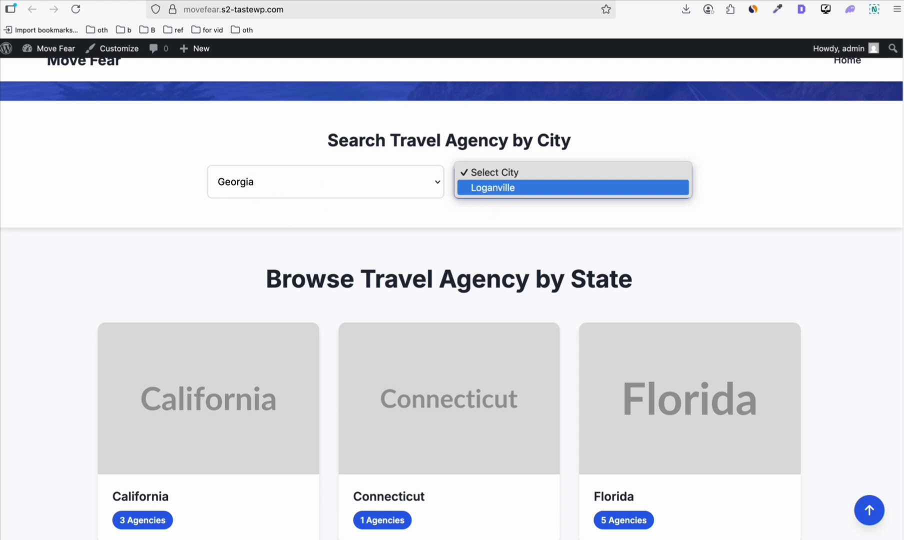
Step: Open the Florida state page to see its cities, then go back to the homepage
scroll(317, 252, "down", 3)
scroll(216, 320, "down", 1)
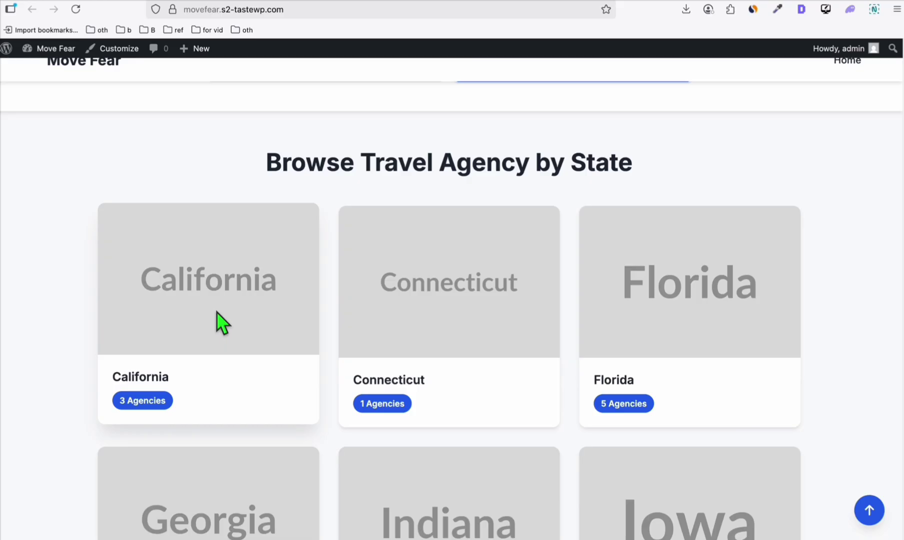
scroll(702, 353, "down", 3)
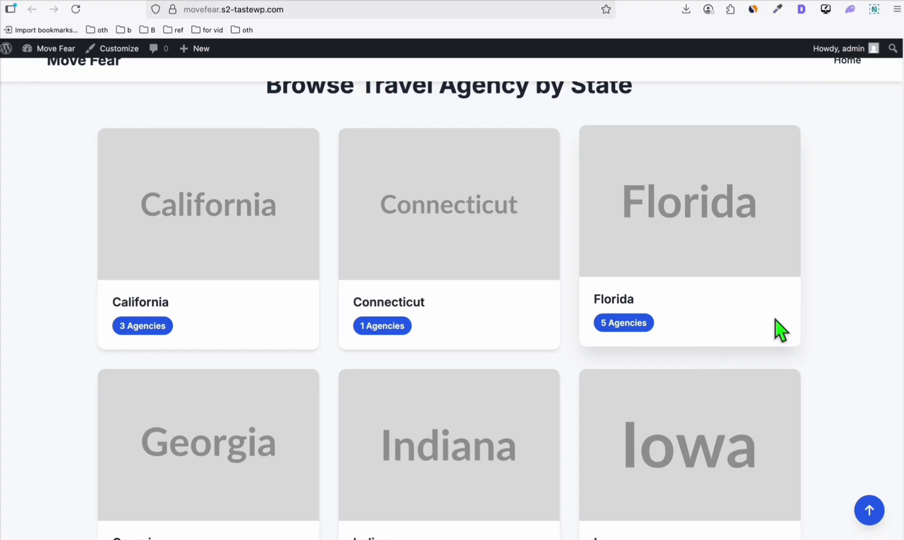
left_click(626, 302)
scroll(337, 313, "down", 3)
scroll(366, 295, "down", 1)
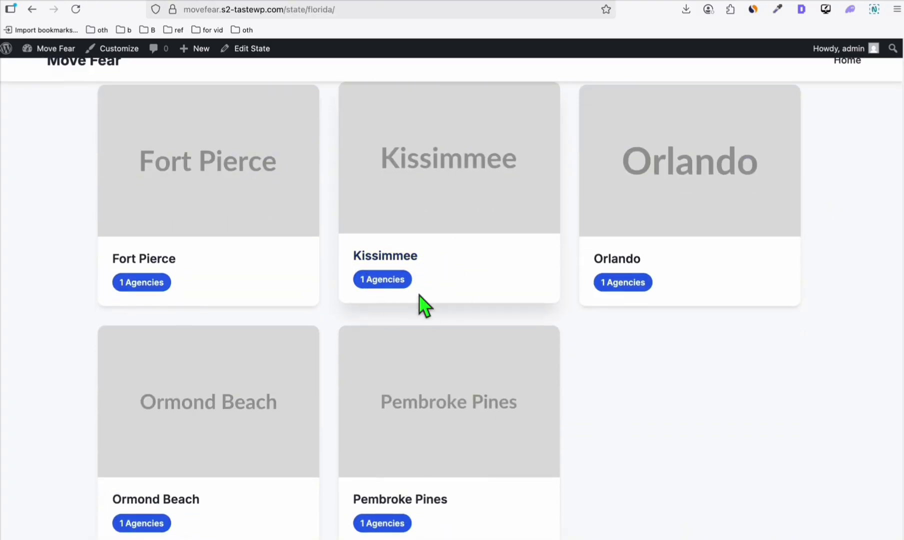
key("super+Left")
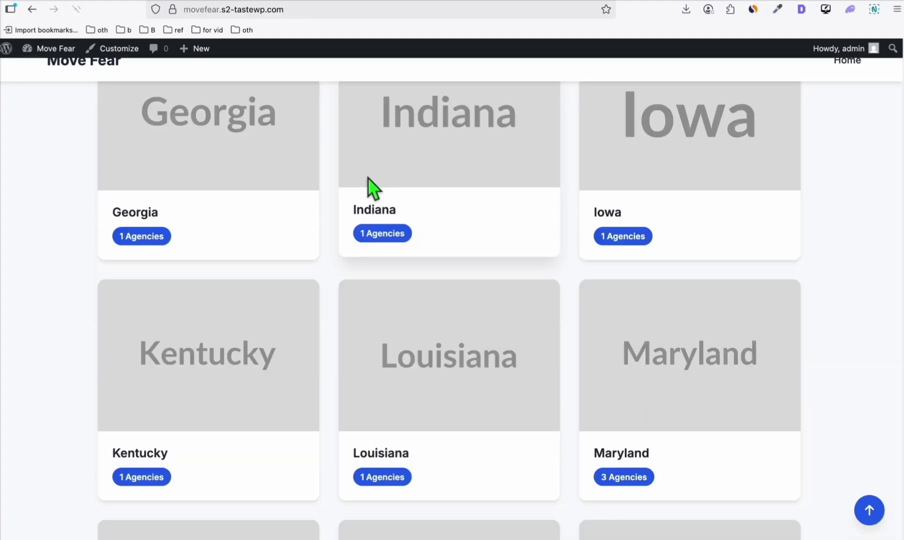
Step: Scroll down and select the 'Popular Travel Agency around USA' heading
scroll(374, 194, "down", 10)
scroll(374, 194, "down", 15)
triple_click(565, 145)
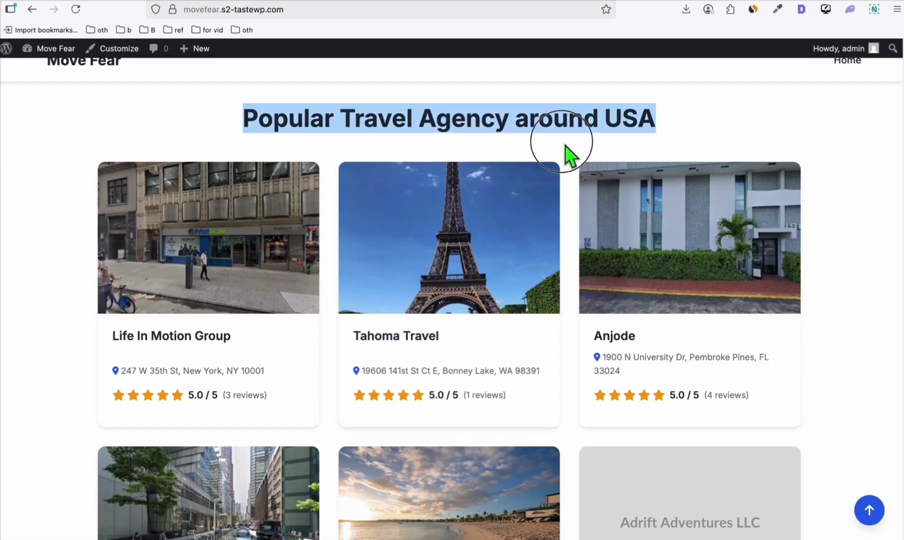
scroll(520, 225, "down", 5)
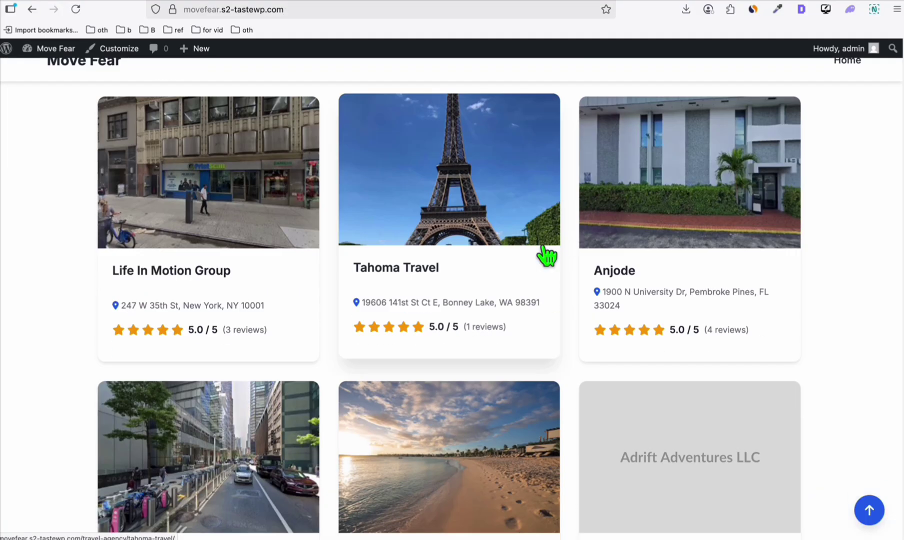
scroll(567, 246, "up", 5)
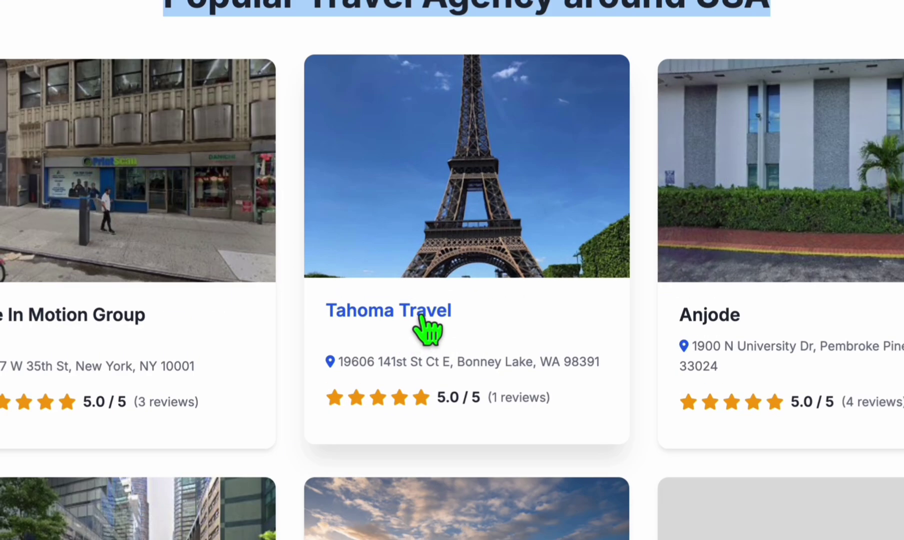
Step: Open the Tahoma Travel listing page and look through its details
left_click(421, 315)
scroll(517, 215, "down", 6)
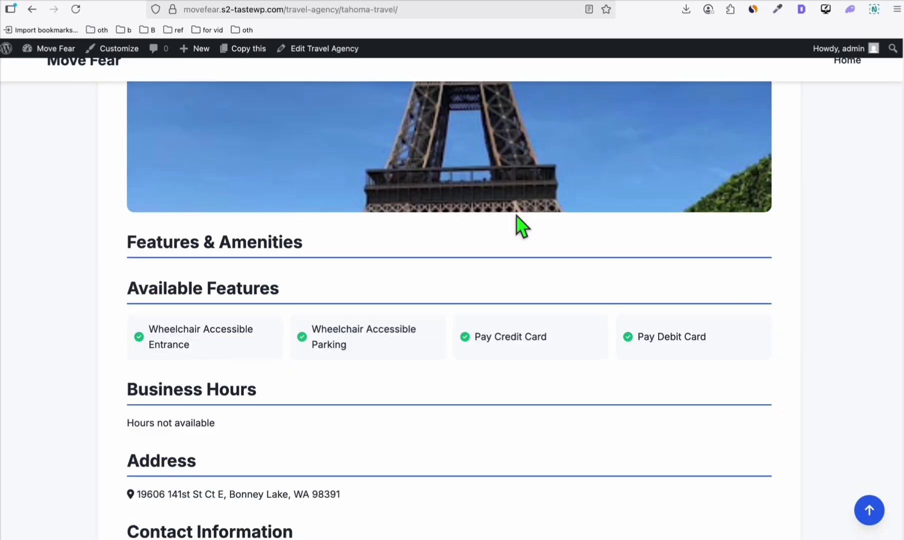
scroll(516, 216, "down", 3)
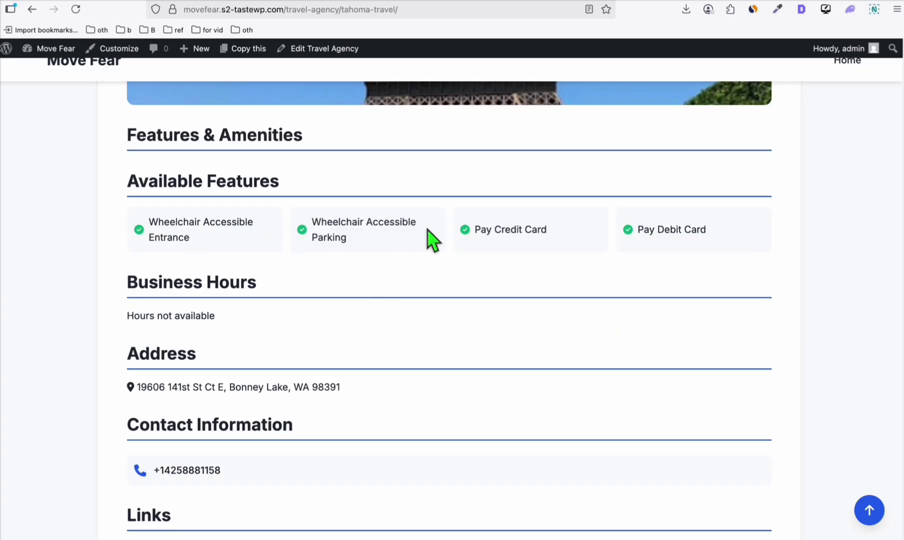
scroll(353, 289, "up", 6)
scroll(353, 246, "down", 7)
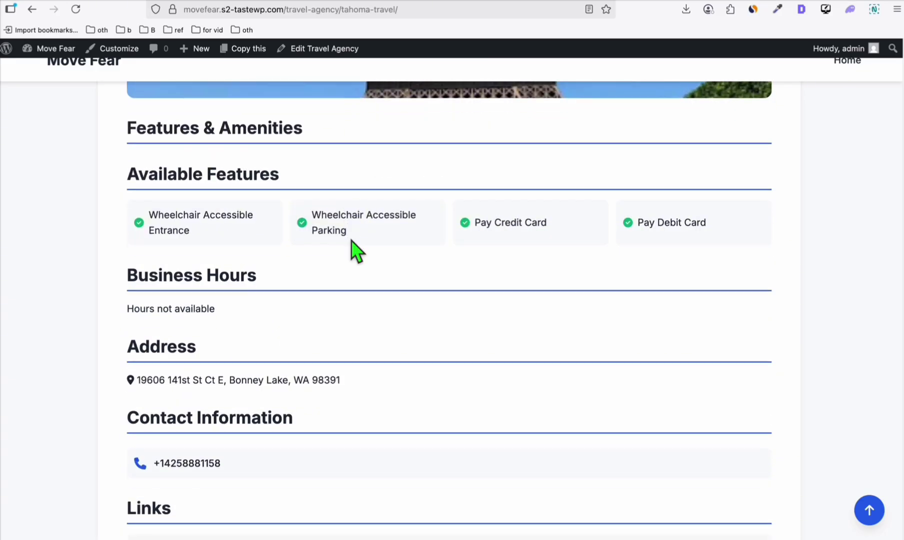
scroll(288, 370, "down", 2)
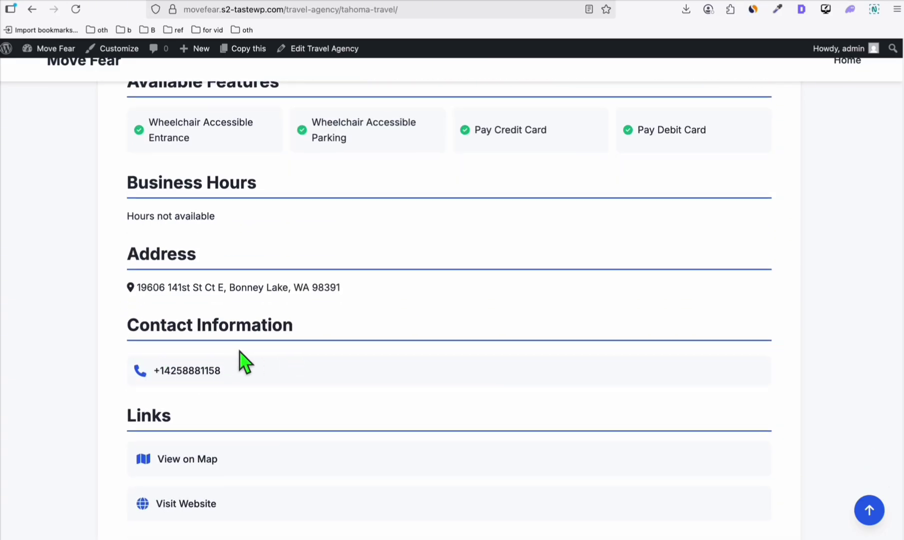
scroll(225, 350, "down", 4)
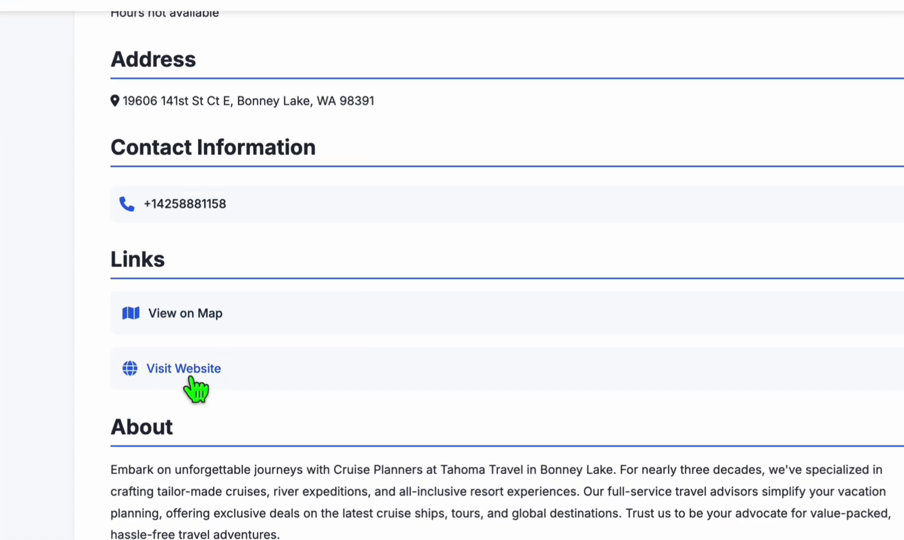
scroll(238, 409, "down", 2)
mouse_move(125, 365)
left_mouse_down()
mouse_move(303, 417)
mouse_move(140, 357)
left_mouse_up()
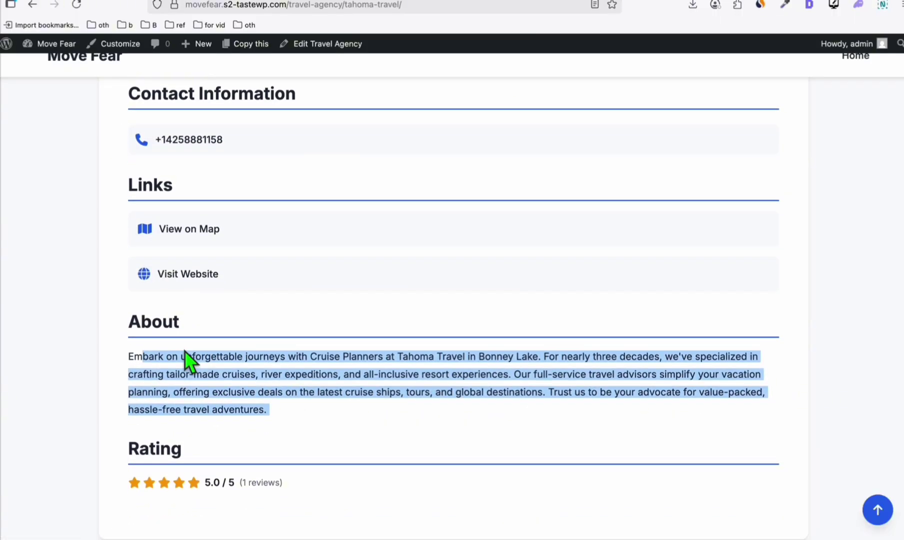
scroll(185, 350, "down", 2)
scroll(156, 353, "up", 10)
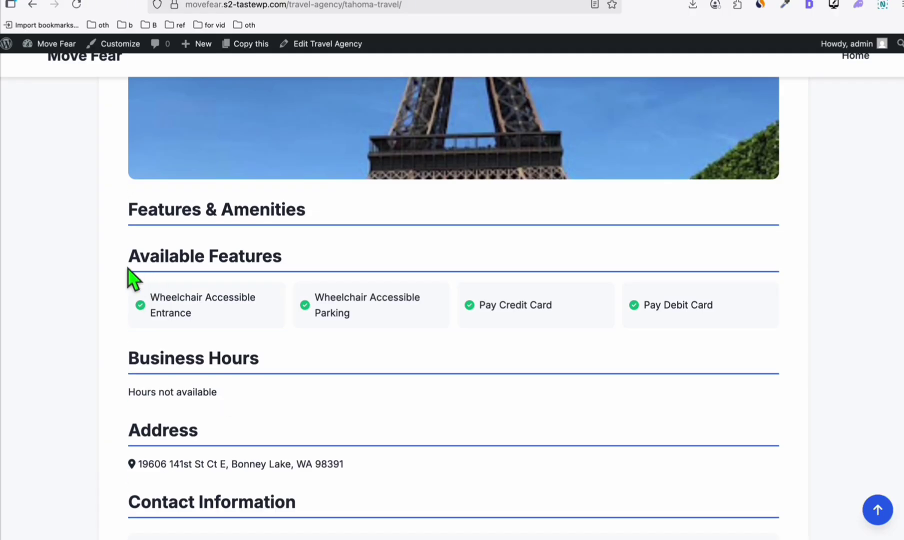
scroll(635, 303, "up", 5)
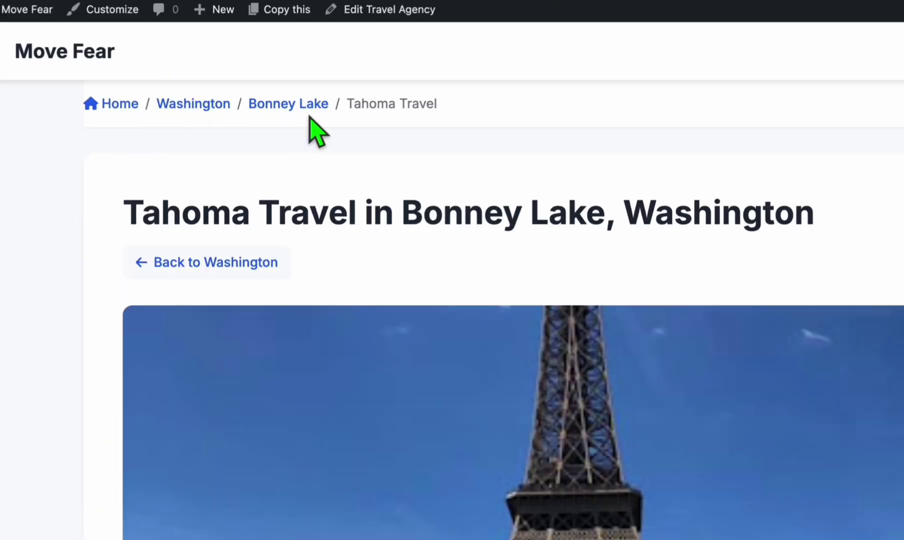
Step: Visit the Washington state page, then scroll the homepage through Latest Articles to the footer
left_click(182, 107)
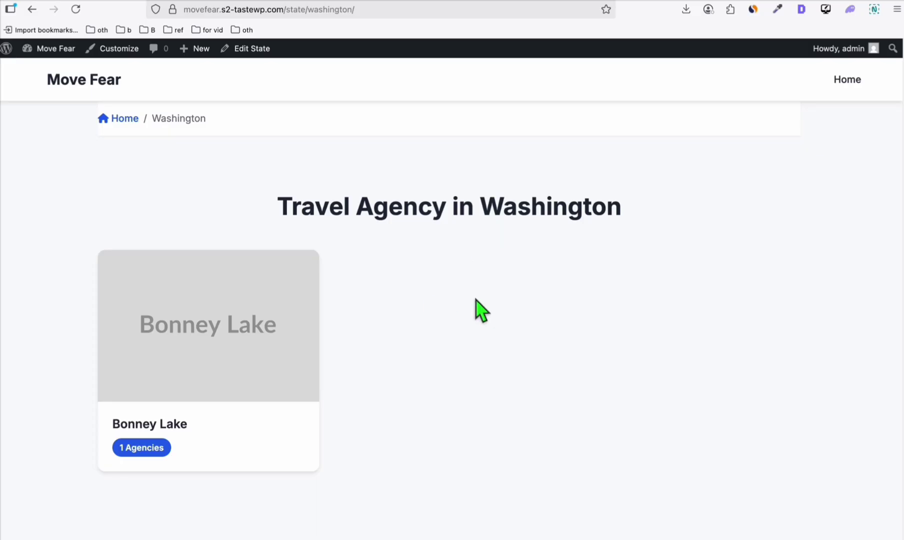
left_click(108, 90)
scroll(580, 225, "down", 20)
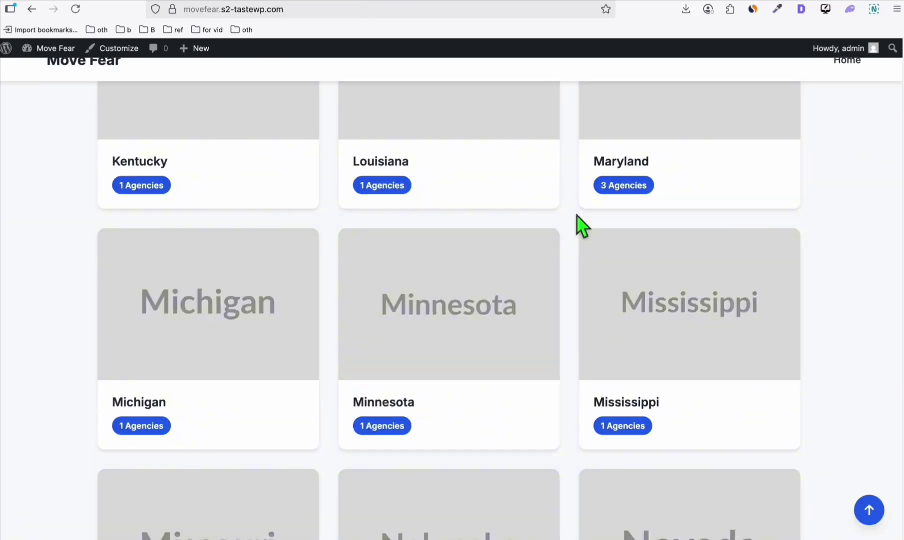
scroll(578, 225, "down", 20)
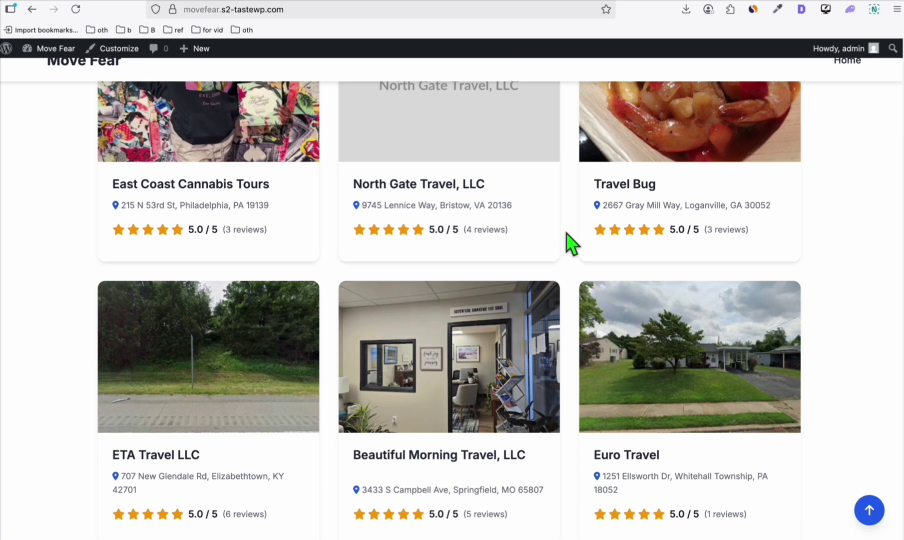
scroll(549, 268, "down", 8)
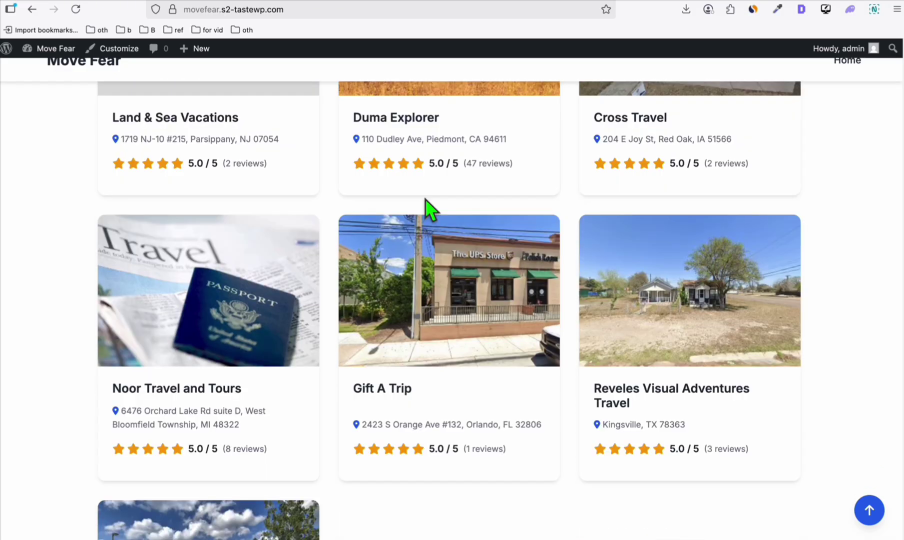
scroll(587, 284, "down", 8)
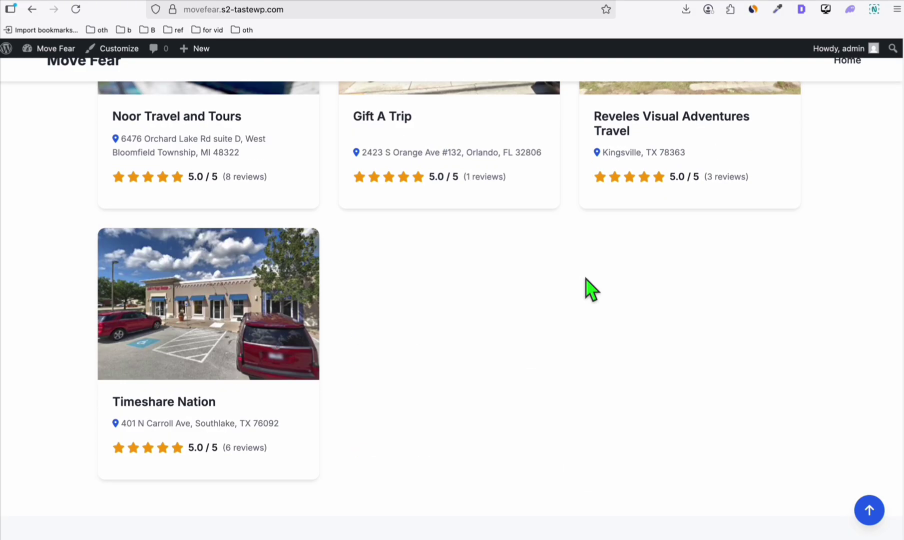
scroll(590, 290, "down", 5)
left_click_drag(363, 150, 559, 151)
left_click(578, 226)
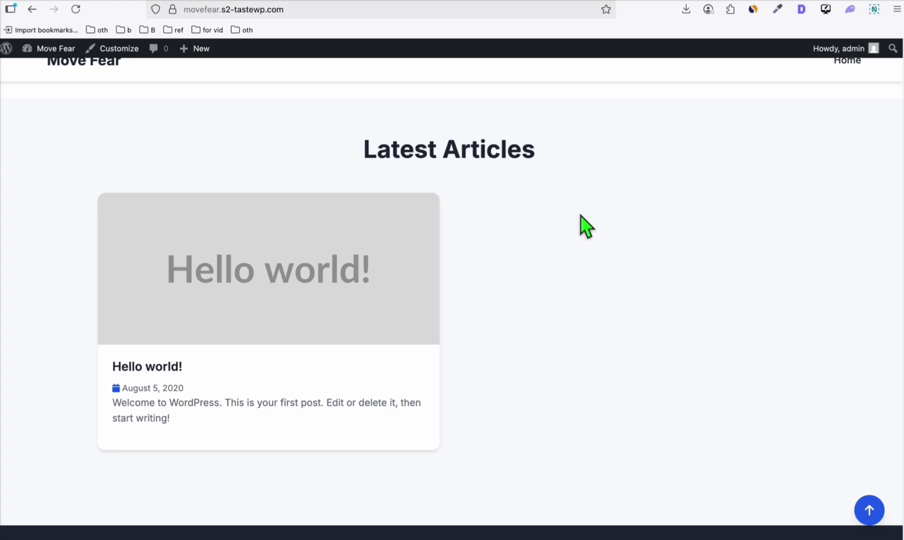
scroll(579, 226, "down", 4)
scroll(571, 295, "up", 6)
scroll(516, 417, "down", 8)
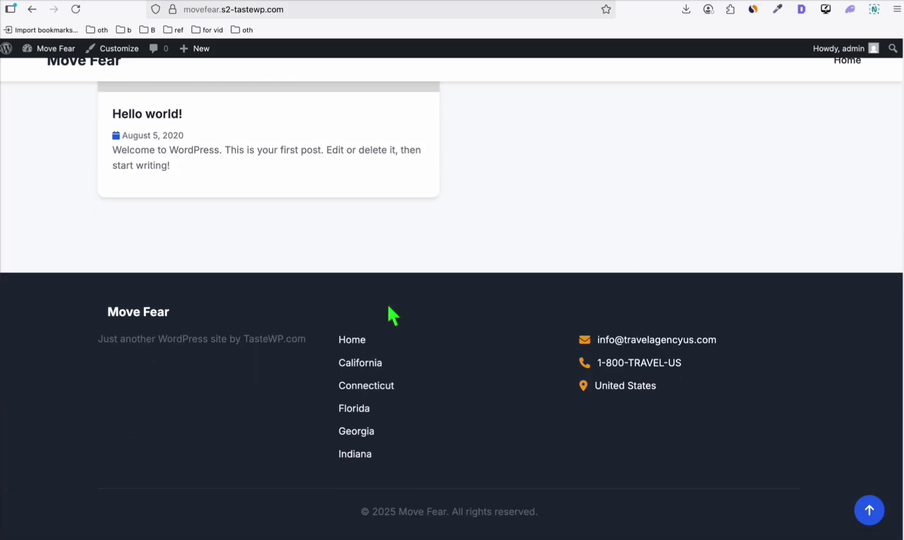
scroll(560, 311, "up", 5)
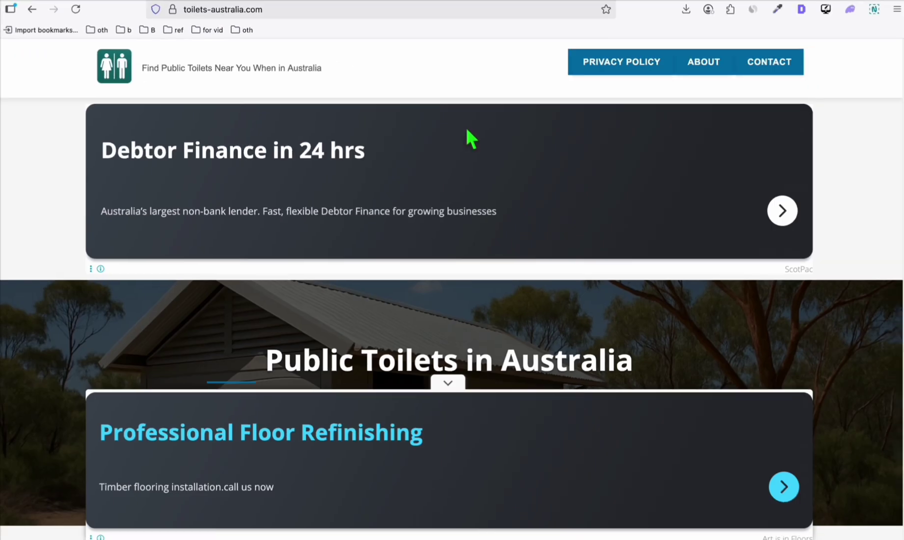
Step: Jump to toilets-australia.com's Find a Public Toilet search and scroll to its Browse by State cards
scroll(628, 192, "down", 5)
scroll(669, 235, "up", 5)
scroll(433, 165, "down", 5)
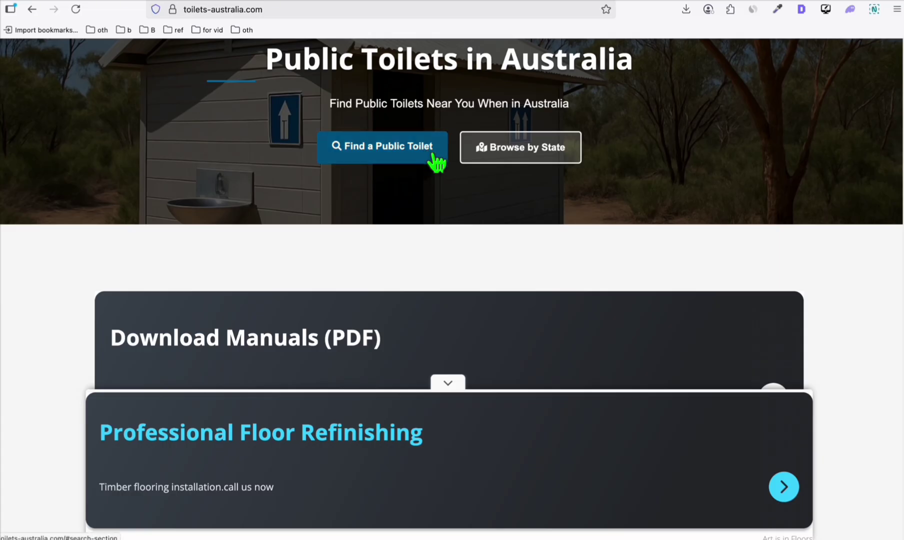
left_click(433, 156)
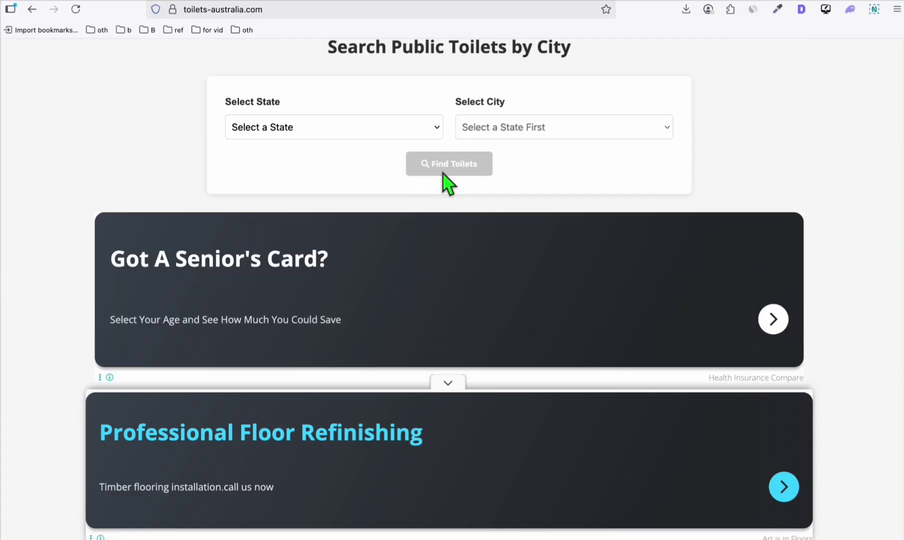
scroll(446, 180, "down", 5)
scroll(448, 183, "down", 2)
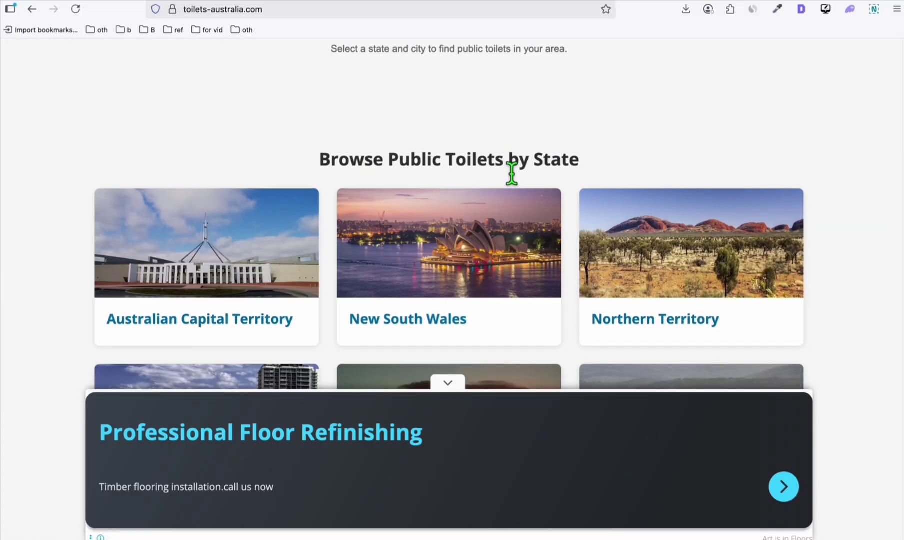
scroll(511, 173, "down", 5)
scroll(522, 163, "up", 4)
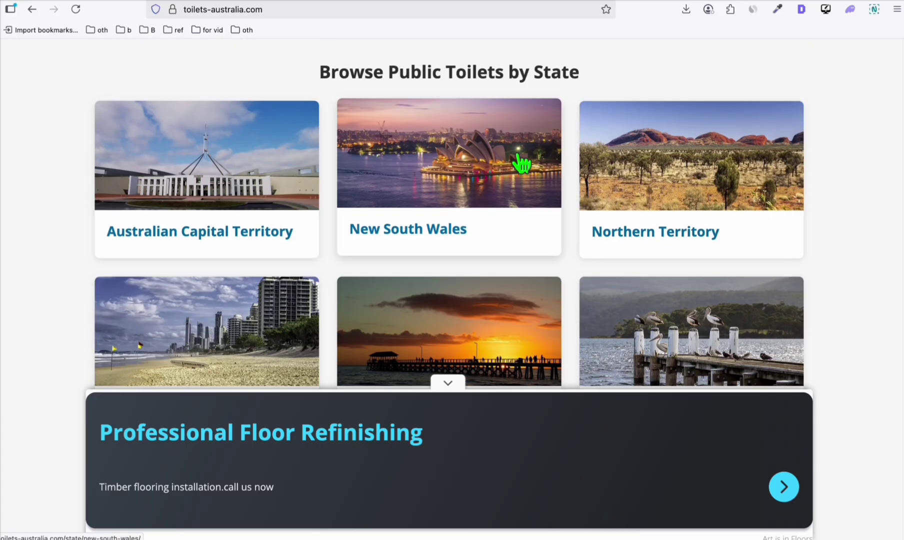
scroll(522, 163, "down", 4)
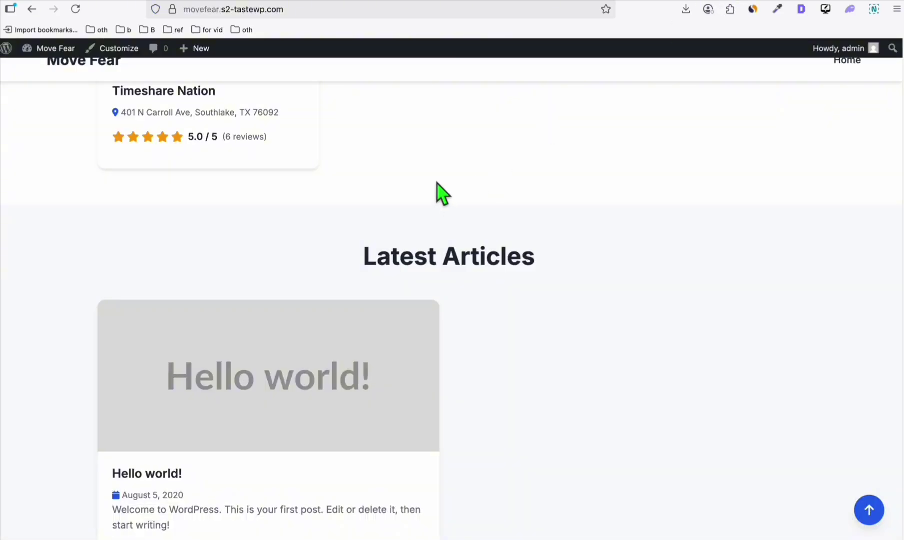
Step: From the Dashboard, search plugins for 'categories images' and install the Categories Images plugin
scroll(442, 192, "up", 15)
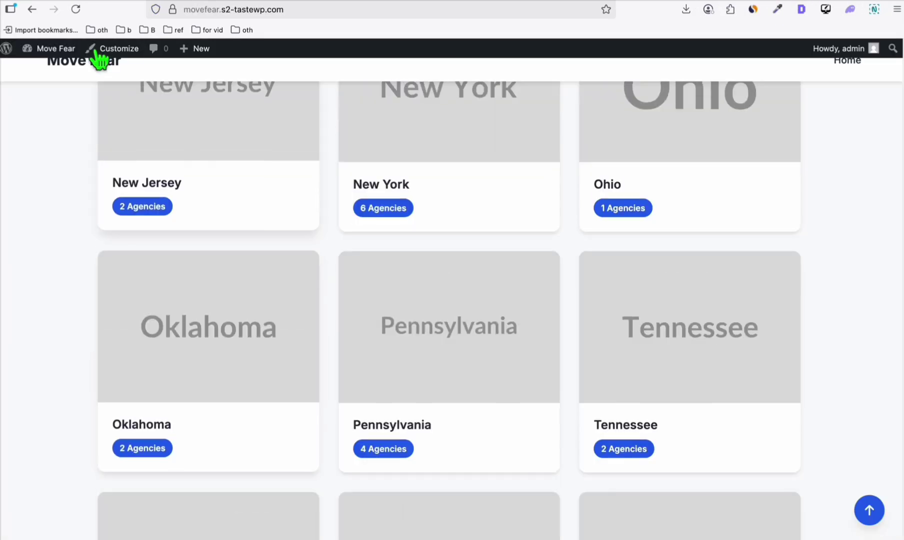
mouse_move(66, 54)
left_click(42, 70)
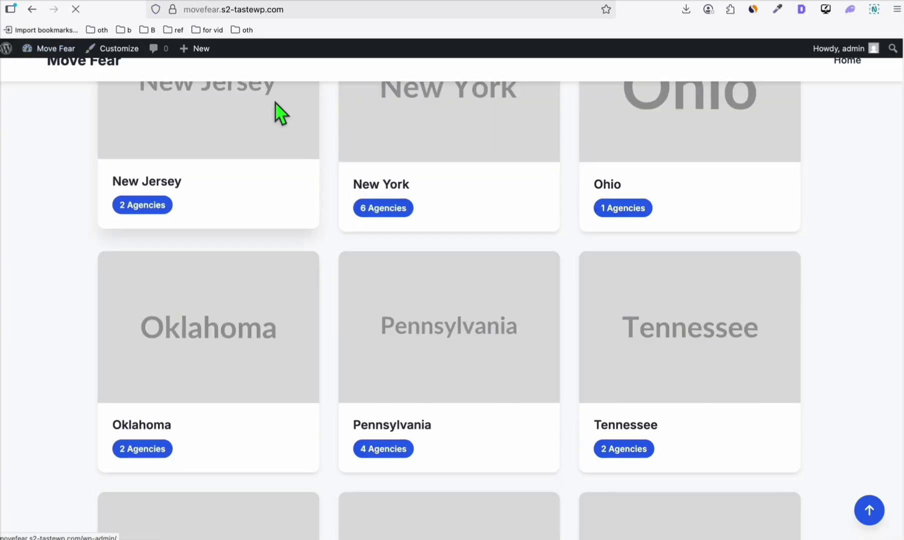
mouse_move(45, 275)
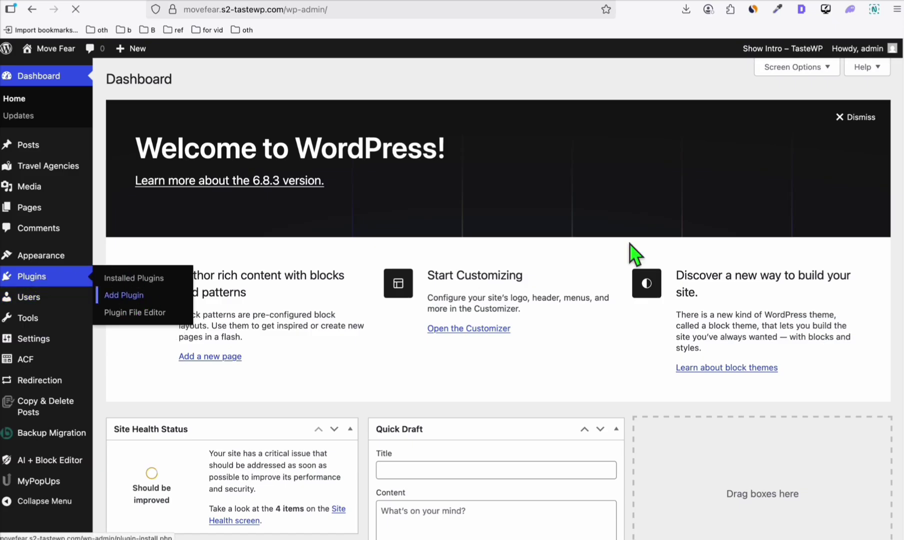
left_click(680, 135)
type("categories images")
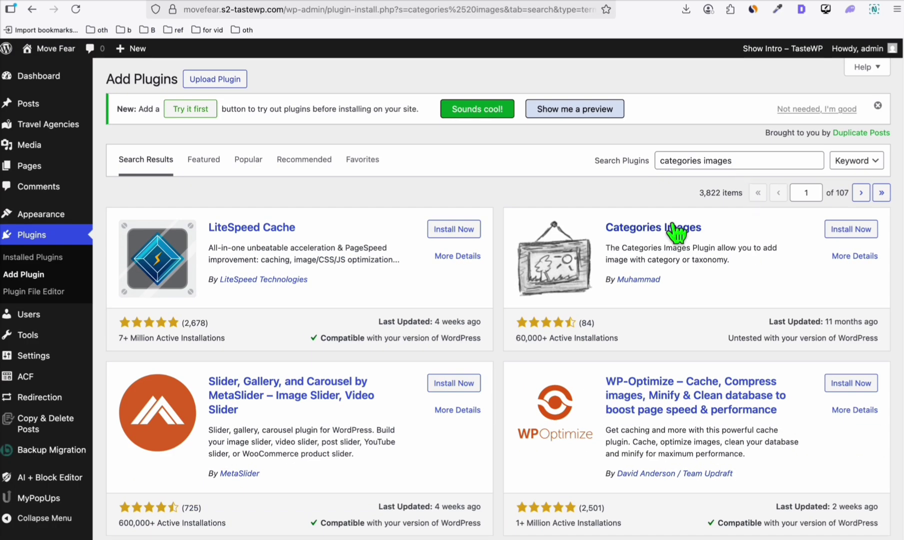
left_click(848, 231)
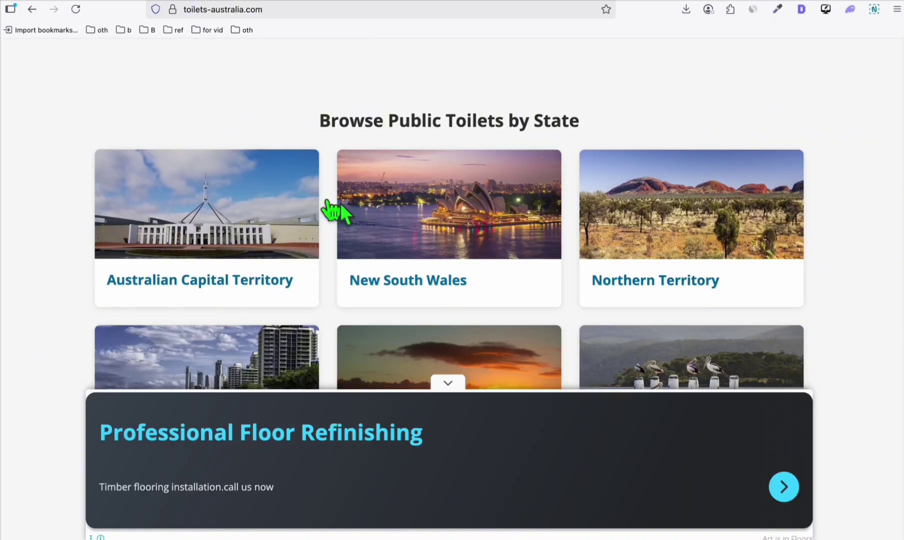
scroll(333, 208, "down", 5)
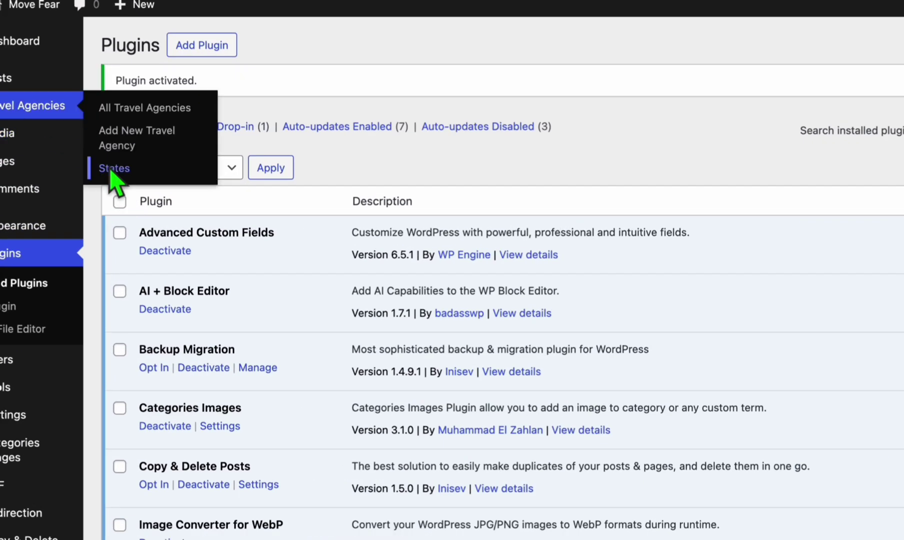
Step: Add a Hollywood street photo as California's image under States, update it, and visit the site
left_click(69, 173)
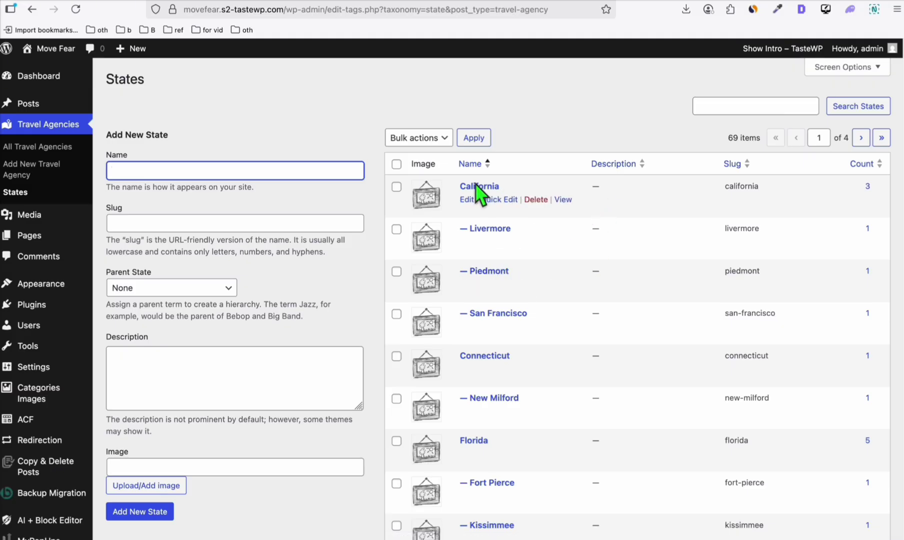
scroll(472, 197, "down", 1)
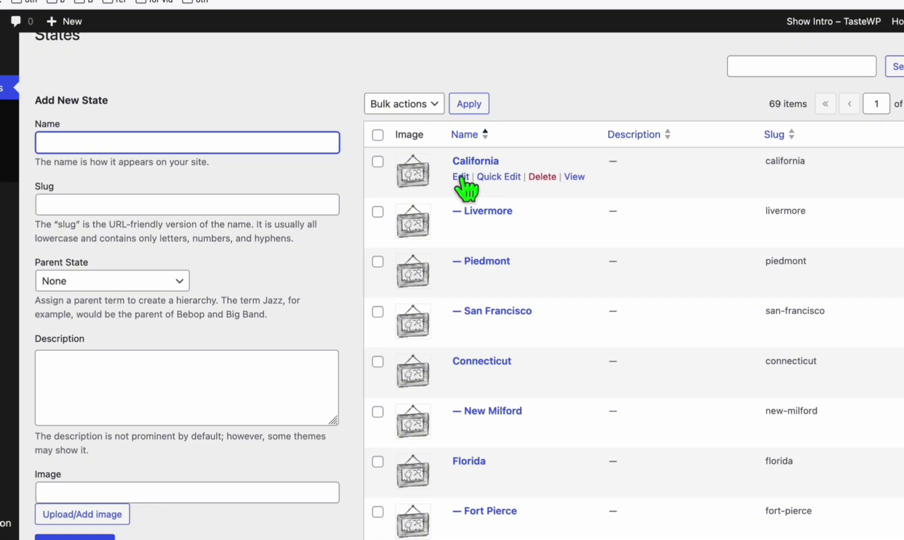
left_click(461, 178)
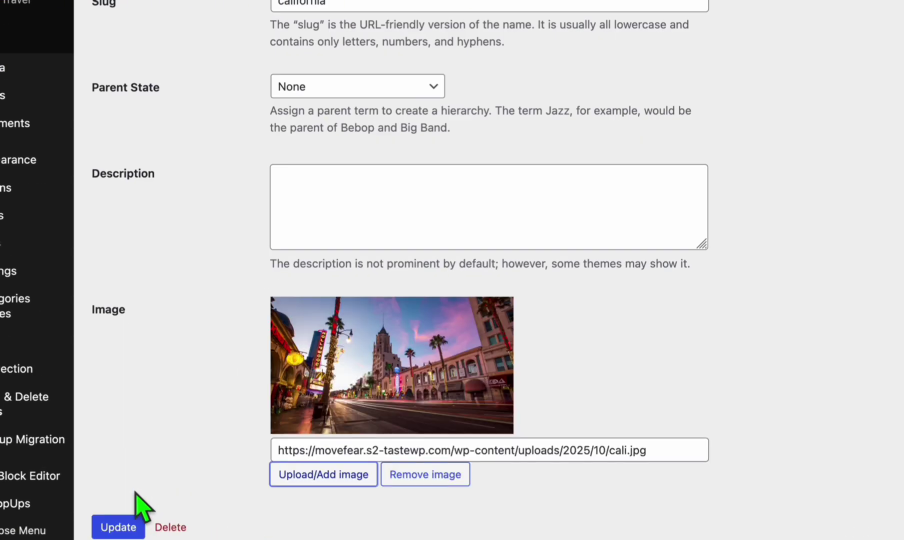
left_click(128, 494)
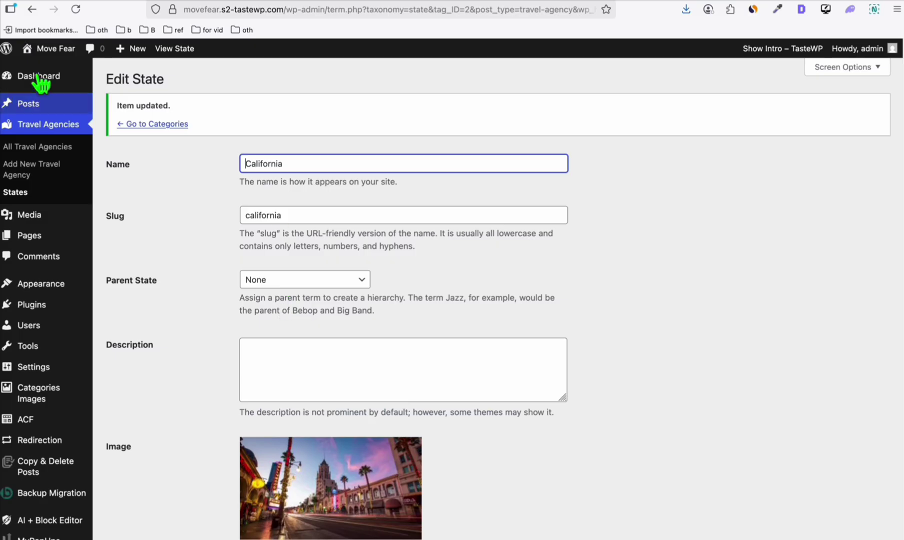
mouse_move(50, 48)
left_click(46, 71)
Step: Scroll through the homepage state cards to check California's new photo
scroll(294, 245, "down", 3)
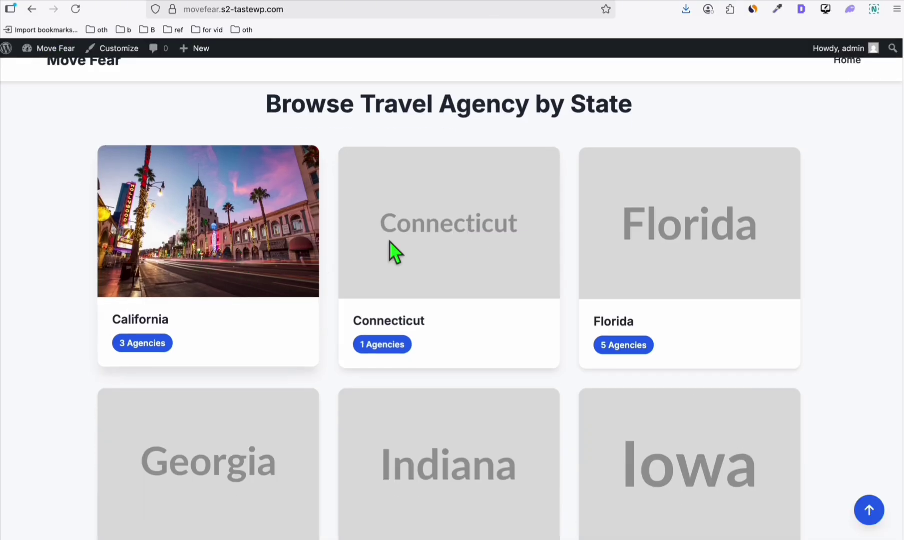
scroll(661, 233, "down", 2)
scroll(428, 254, "down", 8)
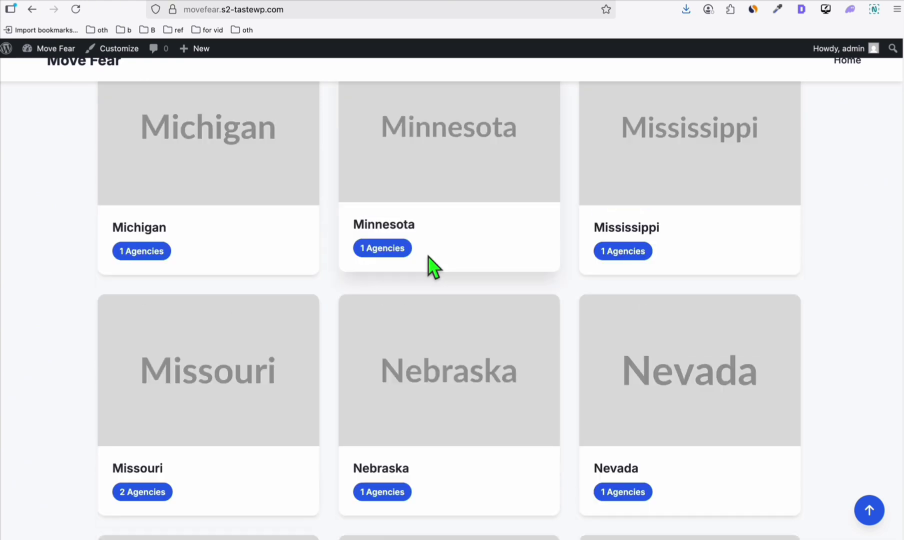
scroll(429, 256, "down", 5)
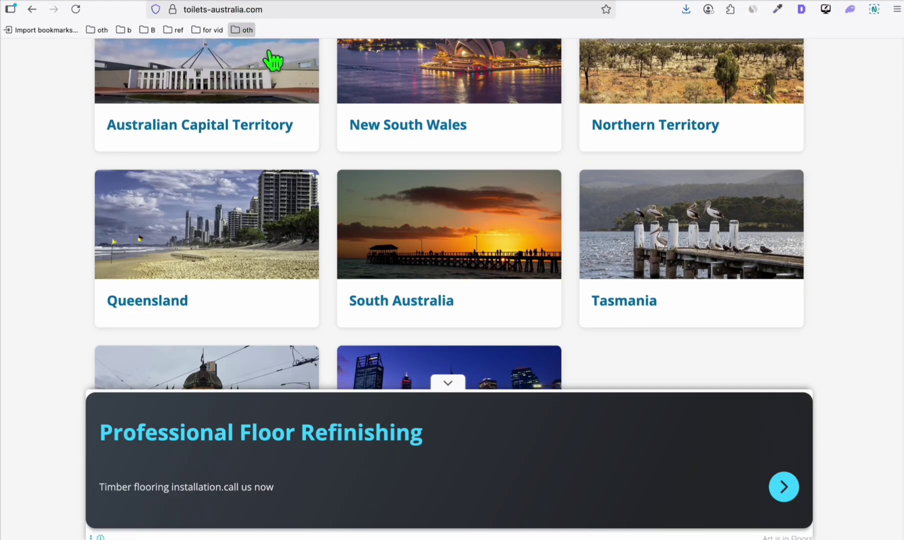
Step: Scroll toilets-australia.com's state cards to Western Australia, then back to Move Fear's homepage hero
scroll(575, 170, "down", 3)
scroll(608, 175, "up", 3)
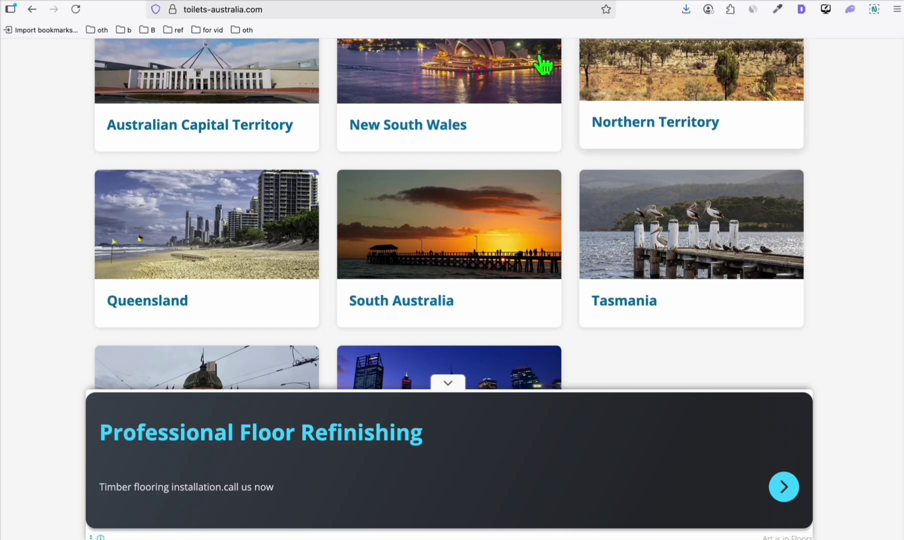
scroll(415, 231, "down", 5)
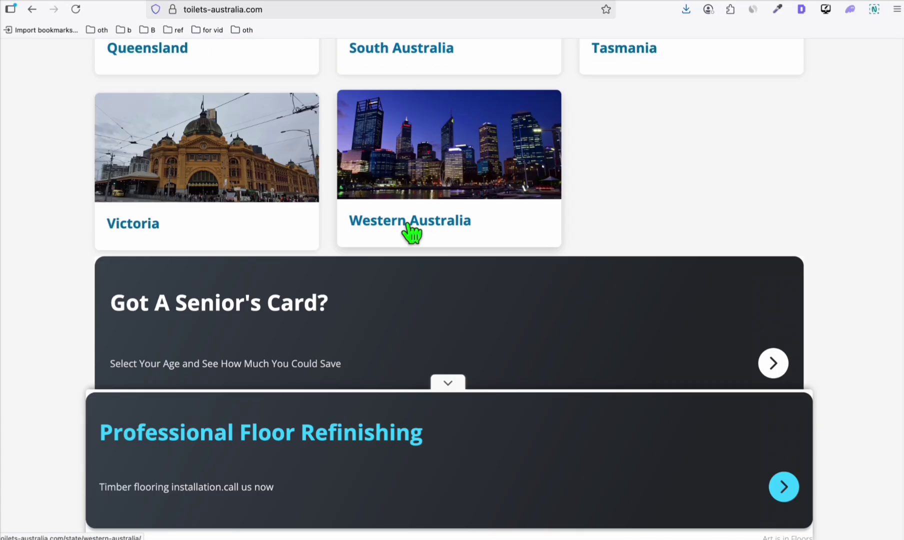
scroll(415, 231, "up", 4)
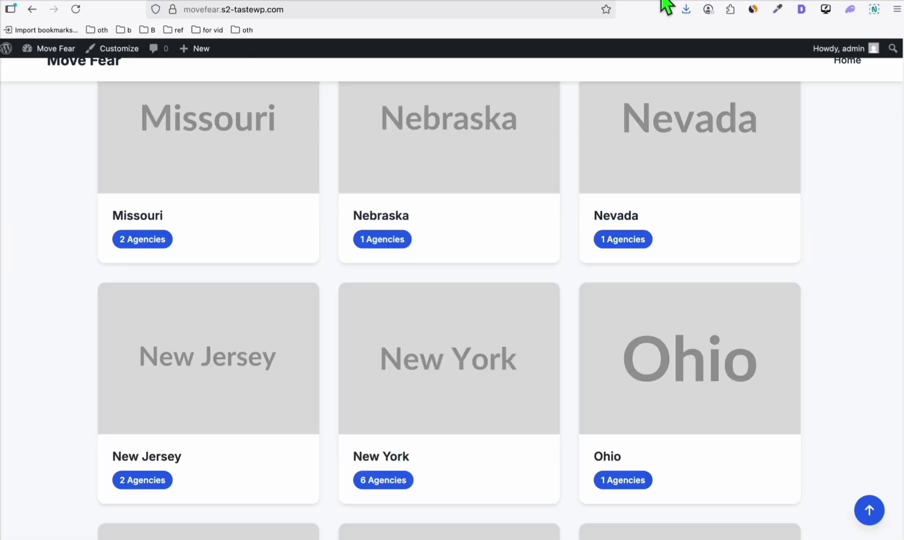
scroll(383, 274, "up", 5)
scroll(384, 274, "up", 10)
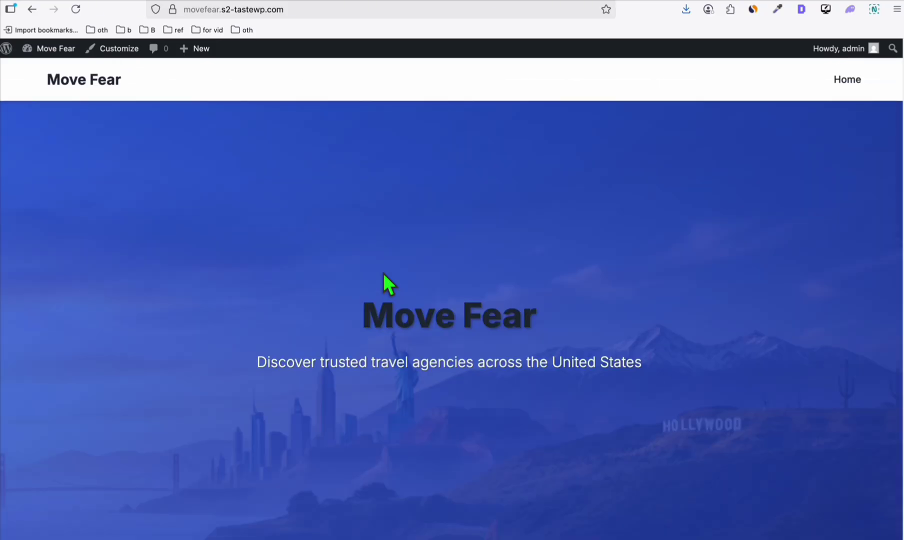
Step: Check the prompt document and CSV download tabs, then return to the 50-of-50 import results
left_click(415, 7)
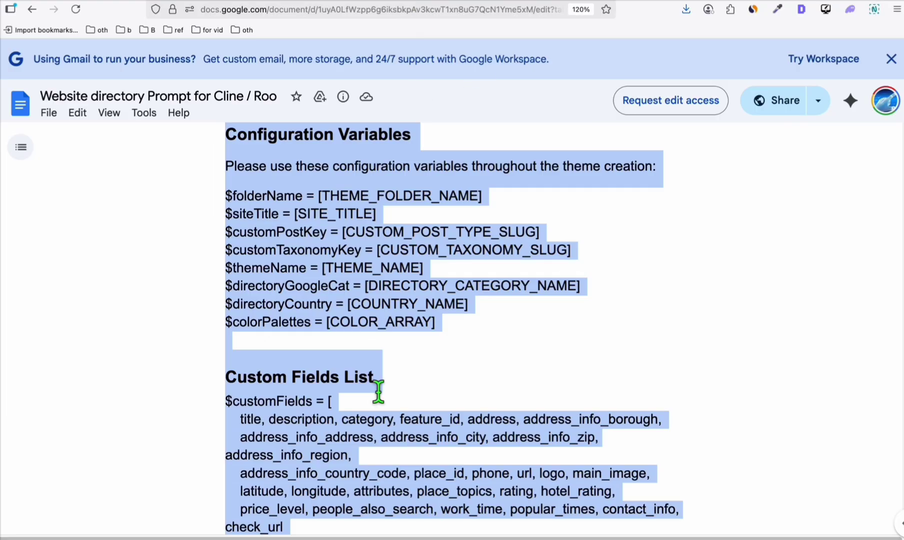
left_click(266, 2)
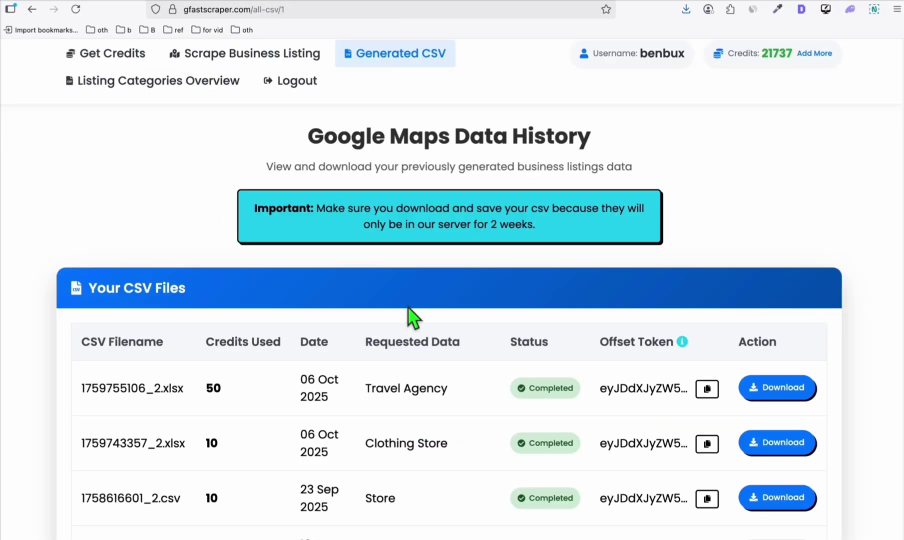
left_click(562, 4)
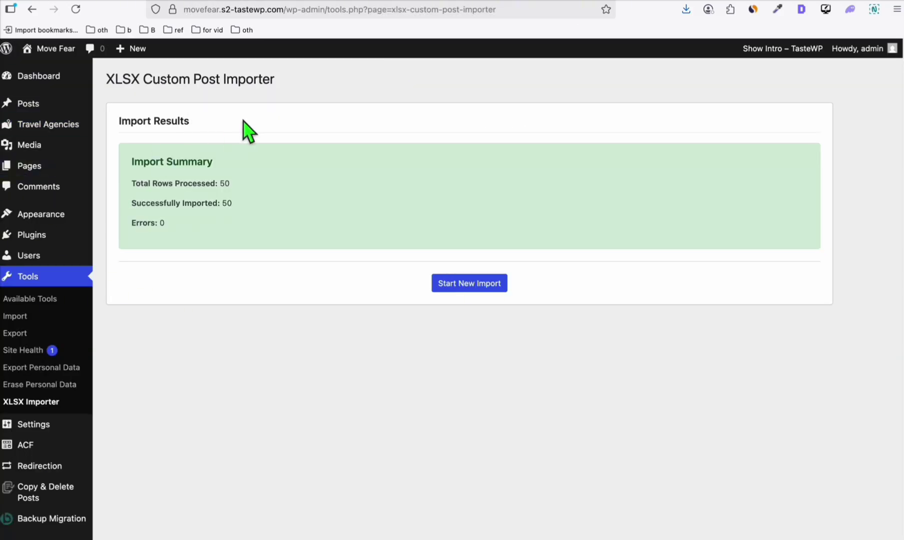